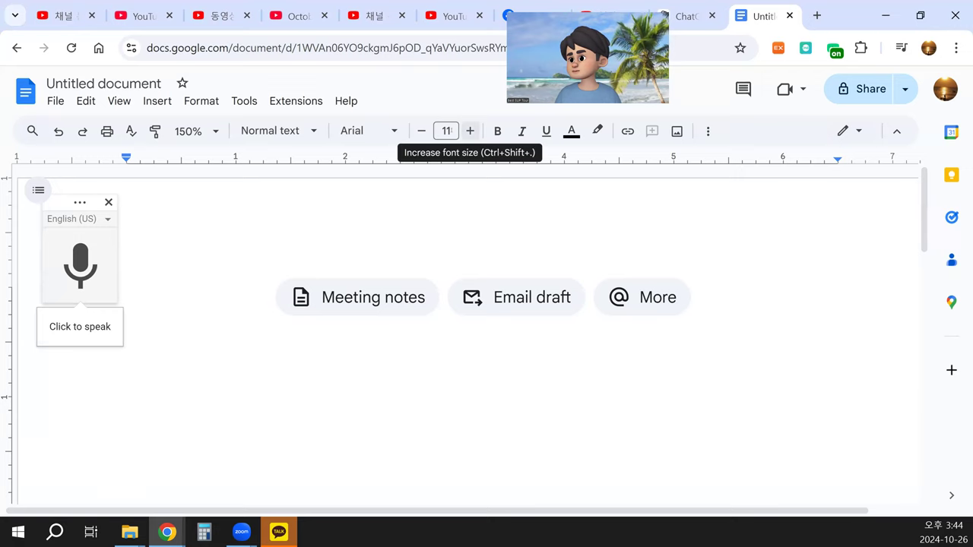
Set the blank Google Docs document's font size to 18
click(448, 130)
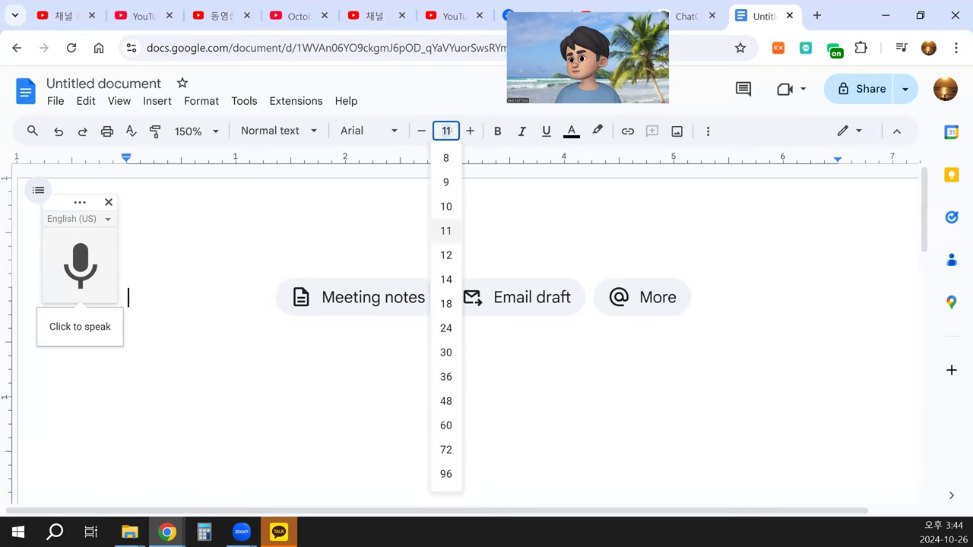
click(446, 303)
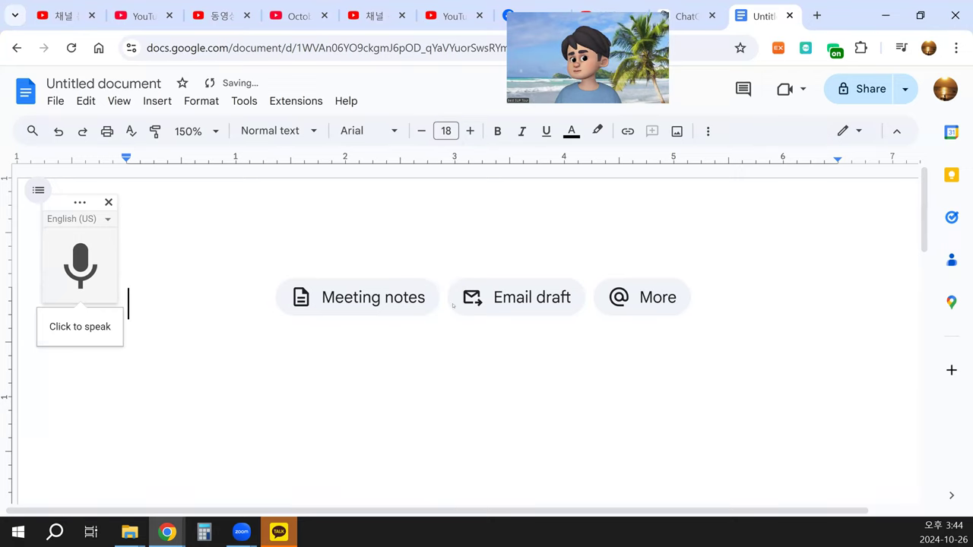
Start voice typing to dictate the paragraph on AI, prompt engineering and language partners
click(90, 260)
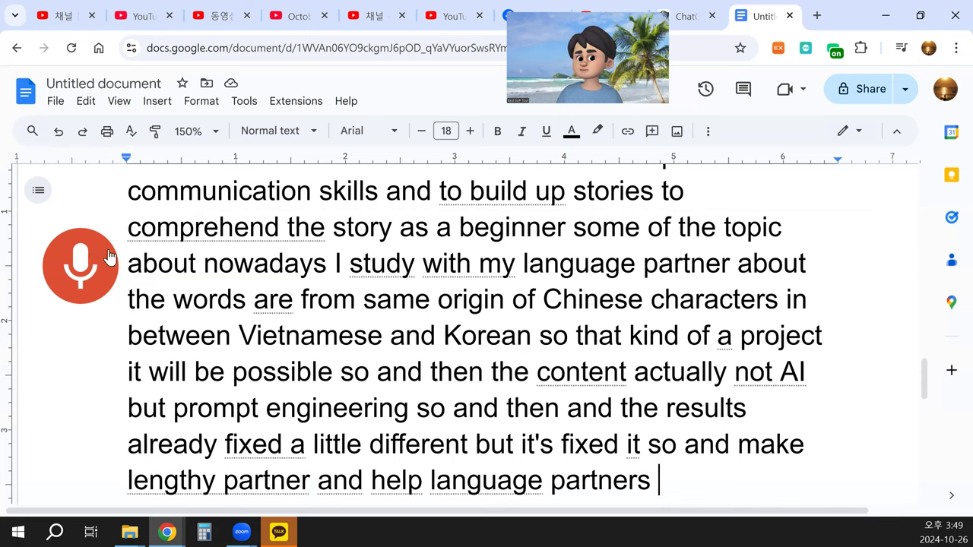
Stop dictation, select the passage back to its opening line, and copy it
click(99, 266)
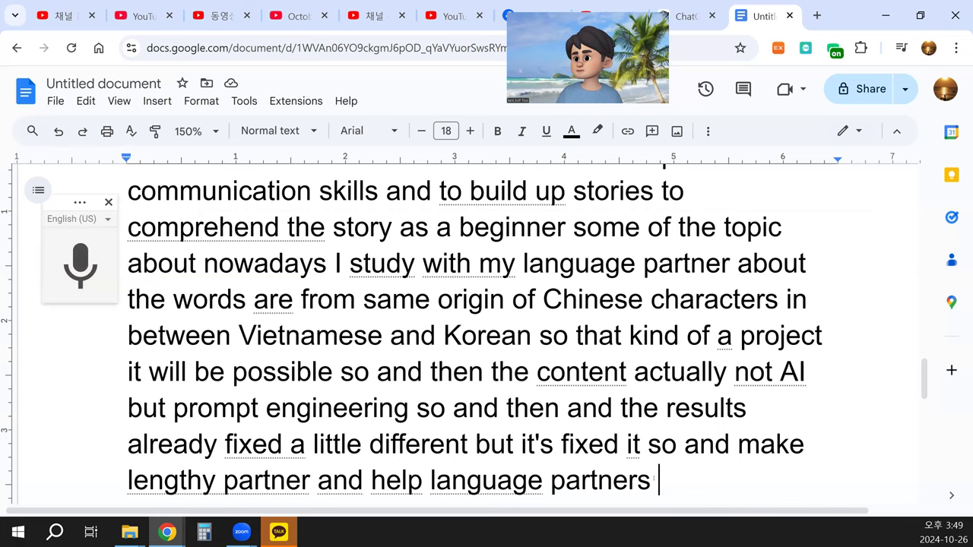
drag(652, 481, 76, 9)
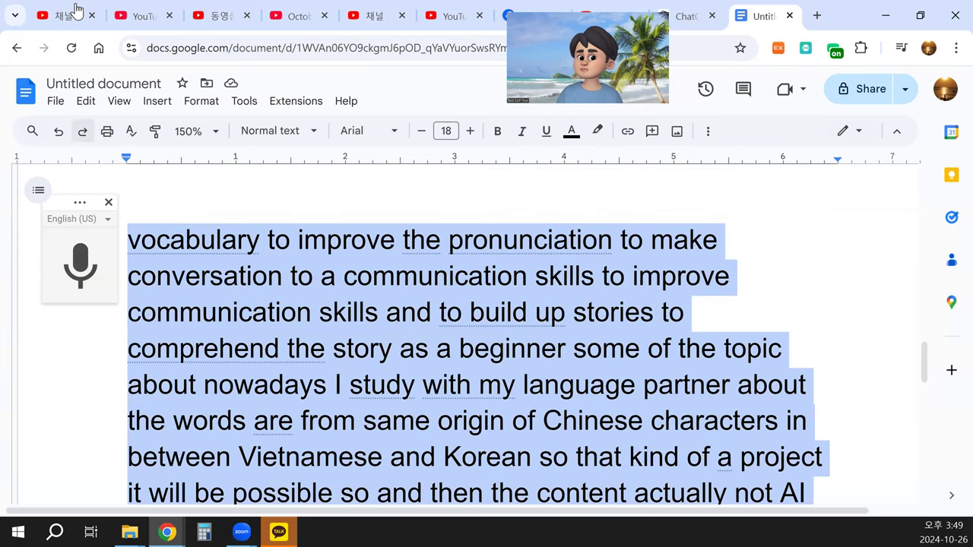
key(shift+Page_Down)
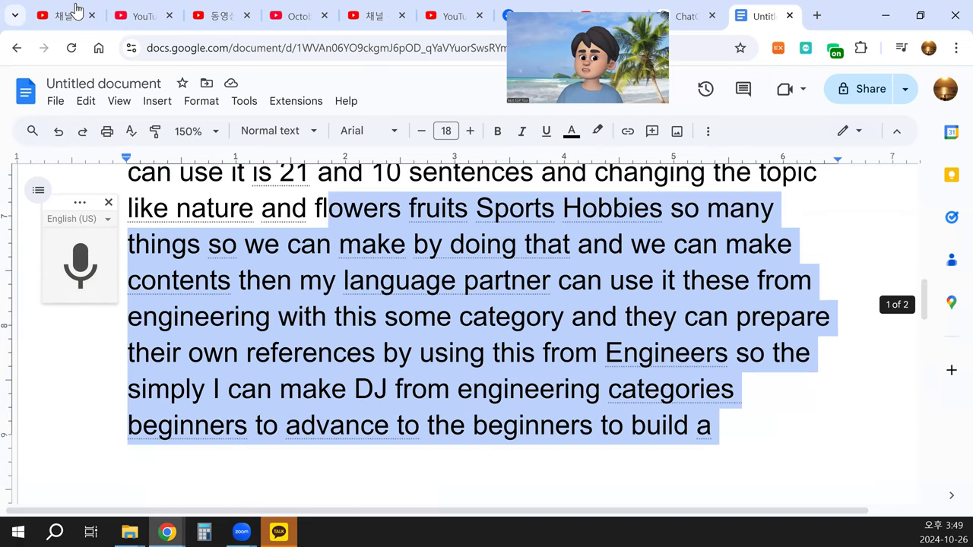
key(shift+Page_Up)
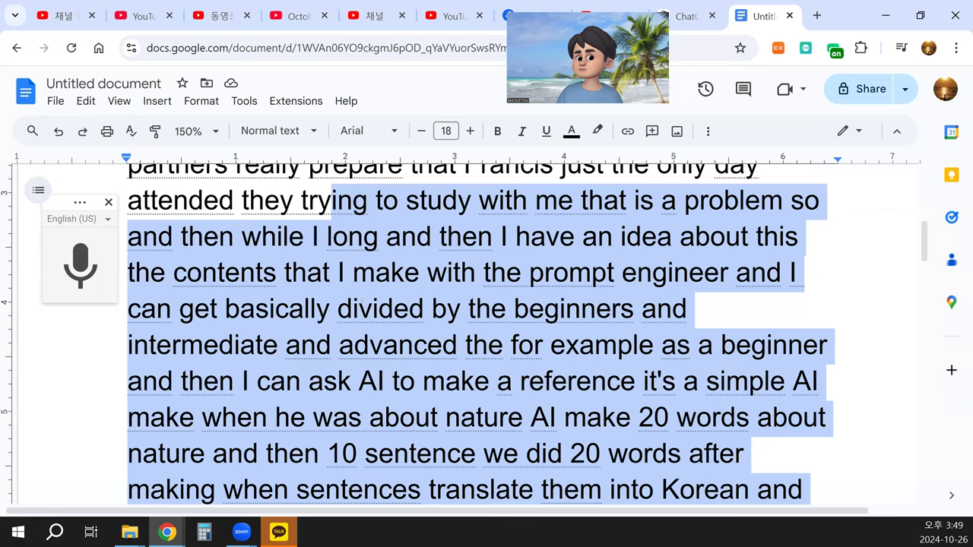
key(shift+Page_Up)
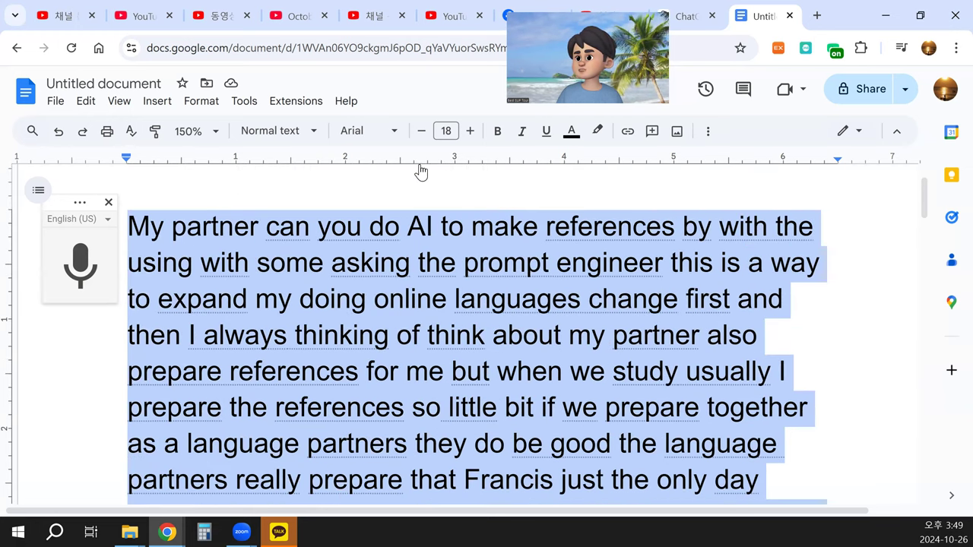
right_click(419, 167)
click(419, 168)
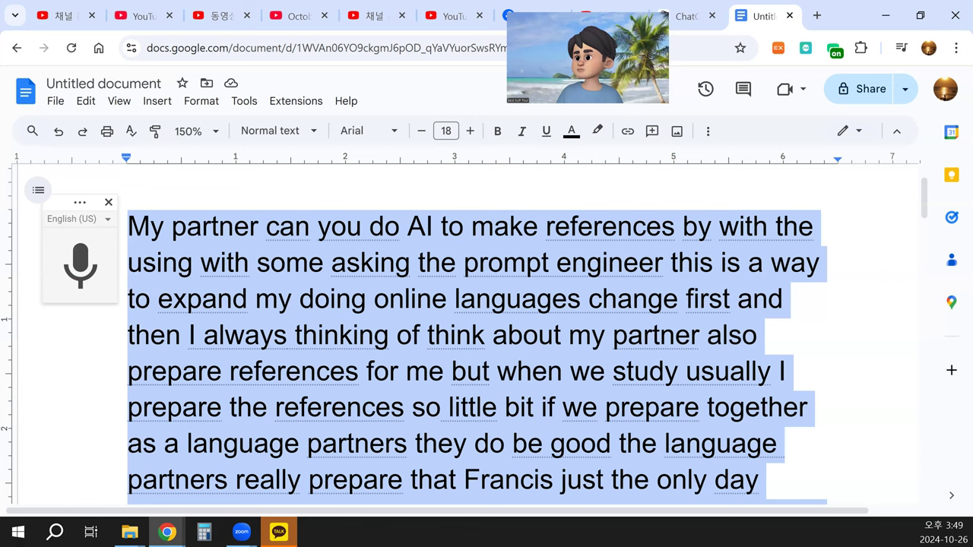
Send ChatGPT 'proofread and add answers about questions with' followed by the pasted dictation
click(686, 17)
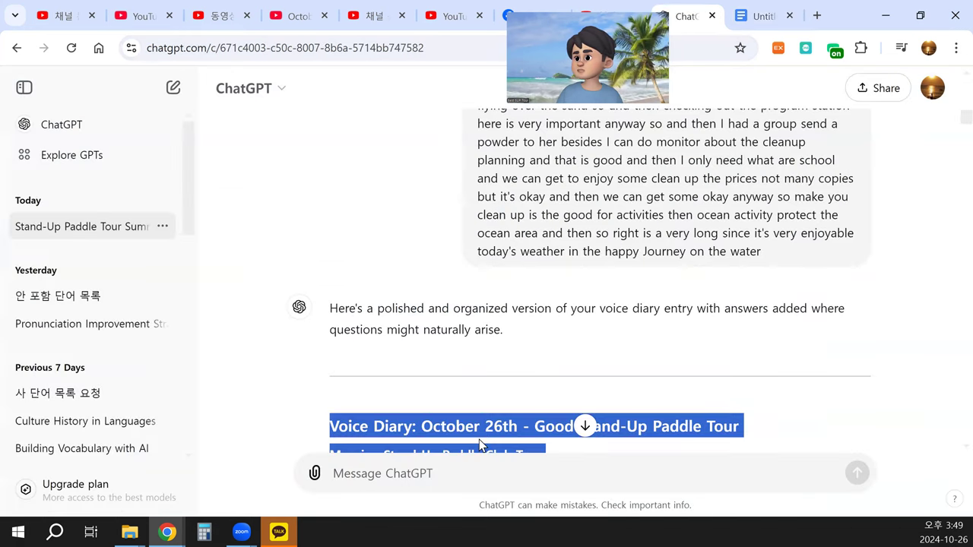
click(479, 472)
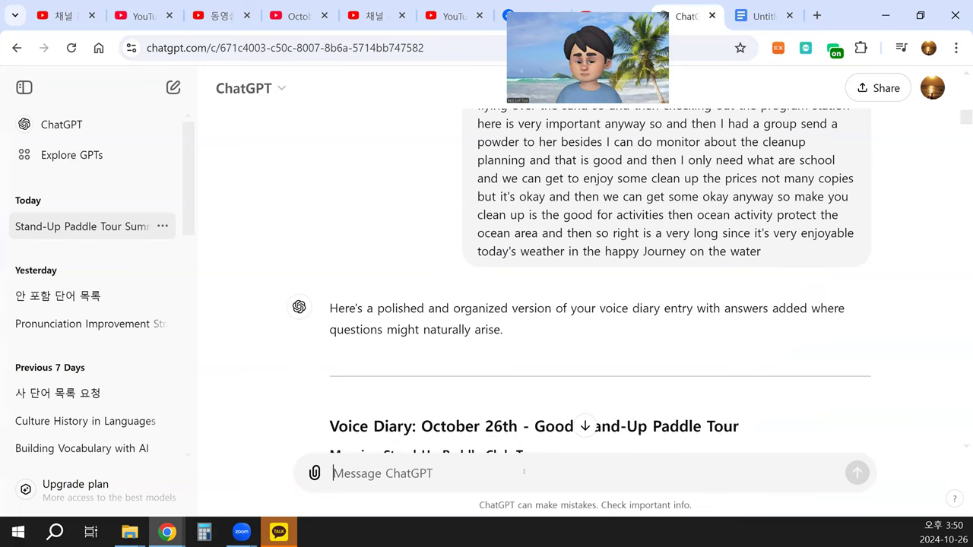
text(pr)
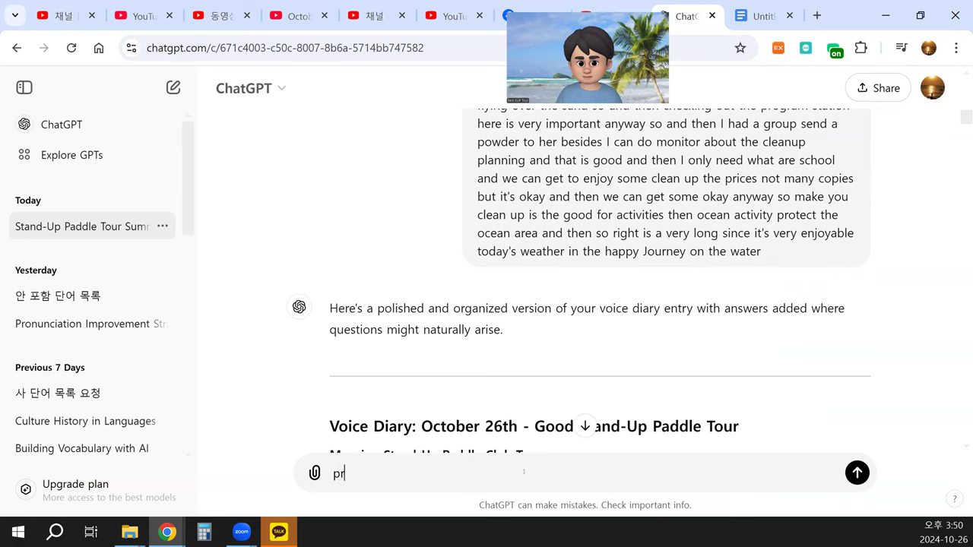
text(oofread )
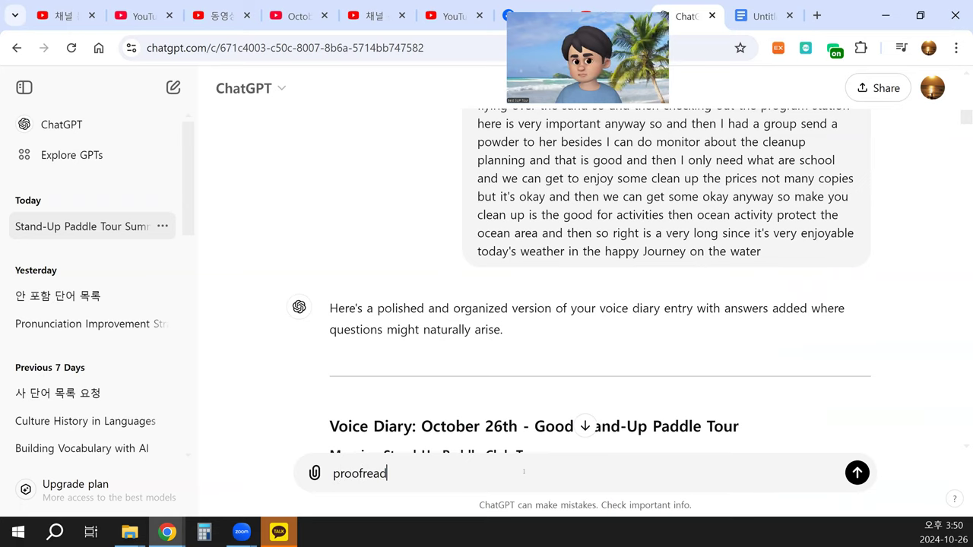
text(and ad)
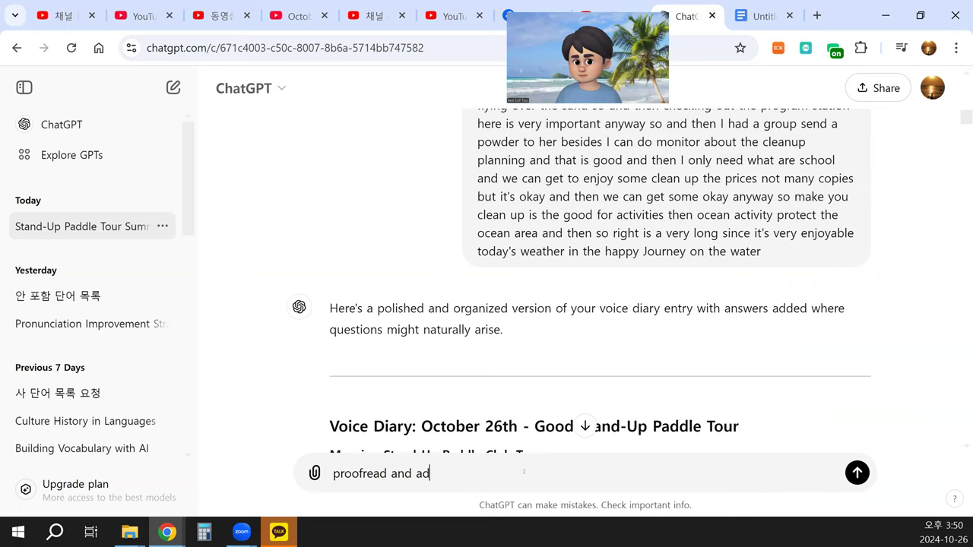
text(d)
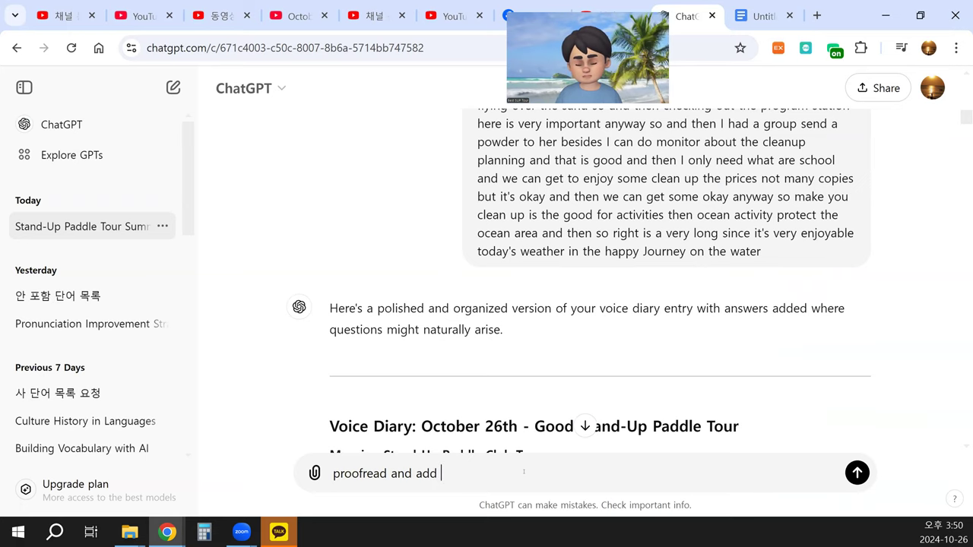
text( answe)
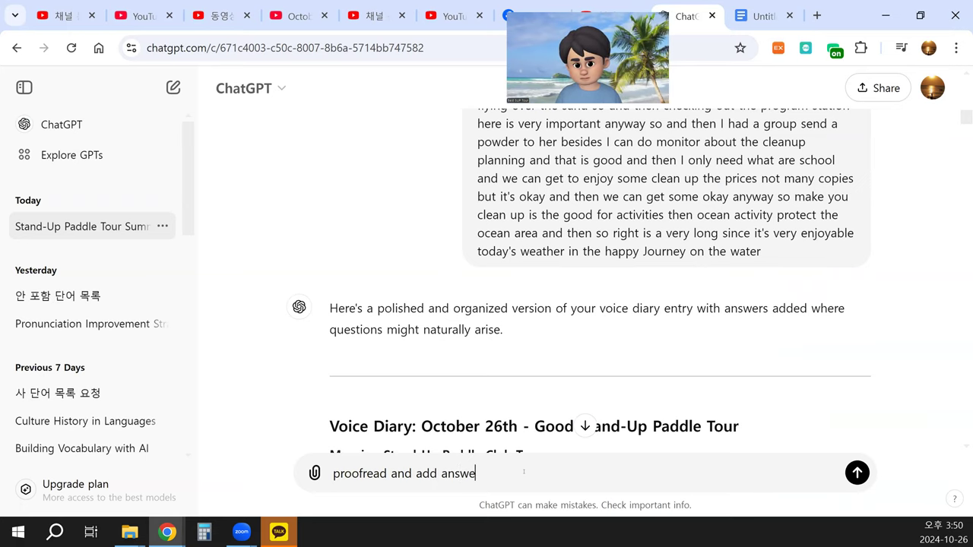
text(rs ab)
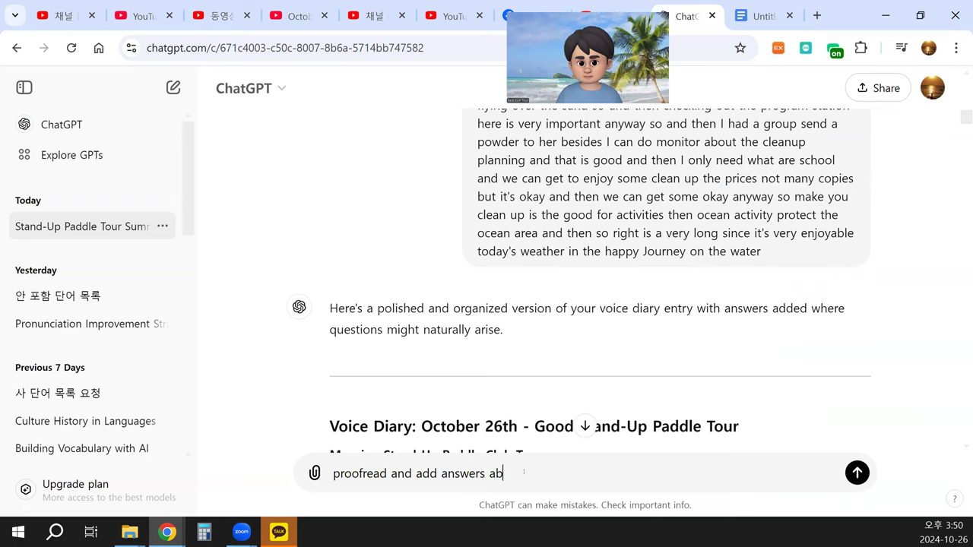
text(out)
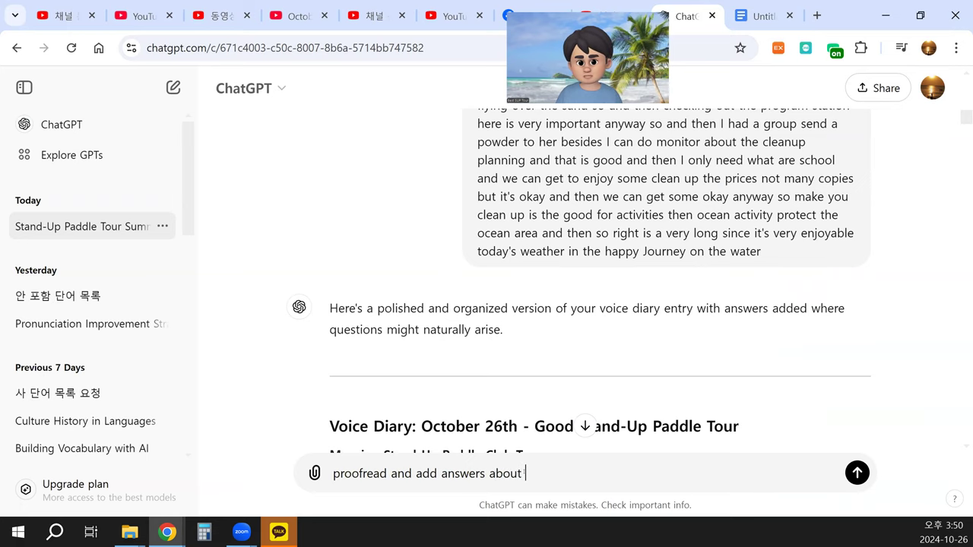
text( questio)
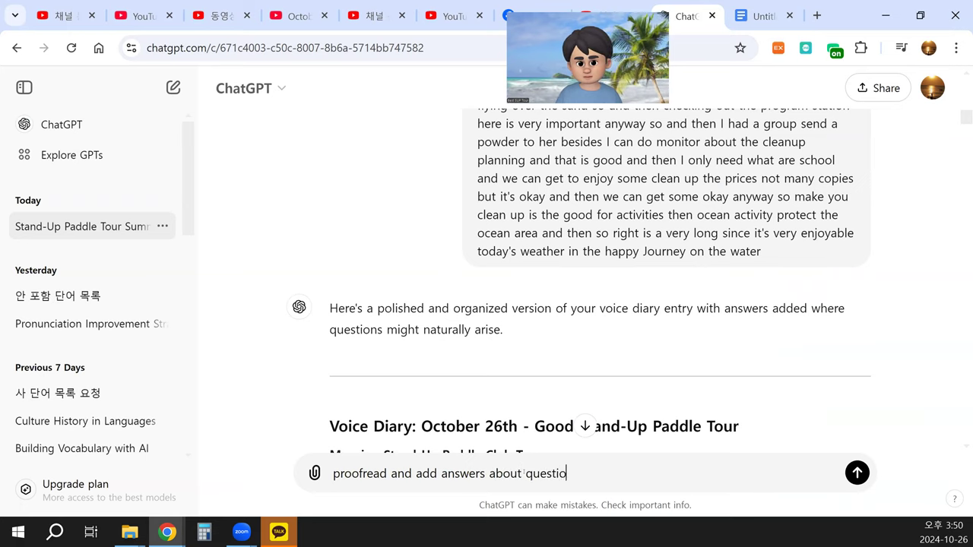
text(ns with)
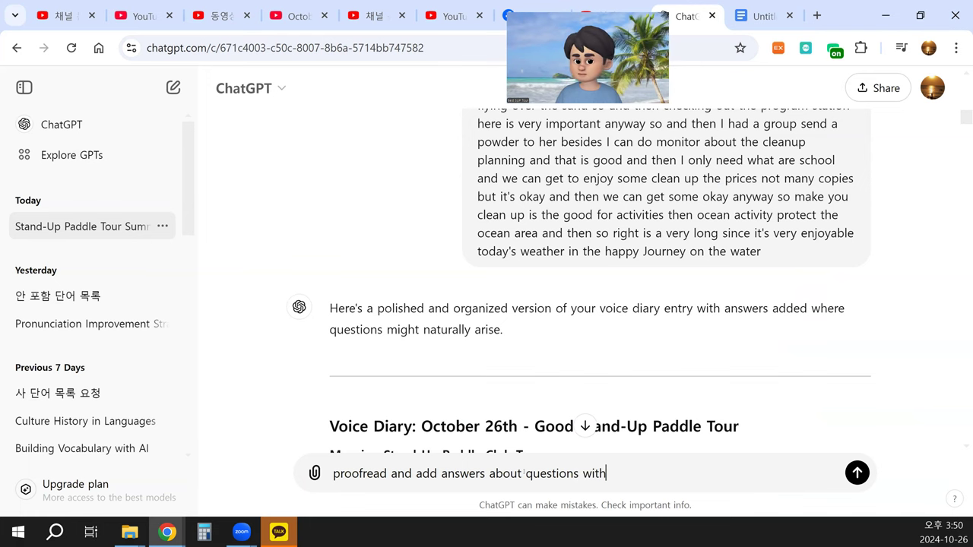
key(ctrl+v)
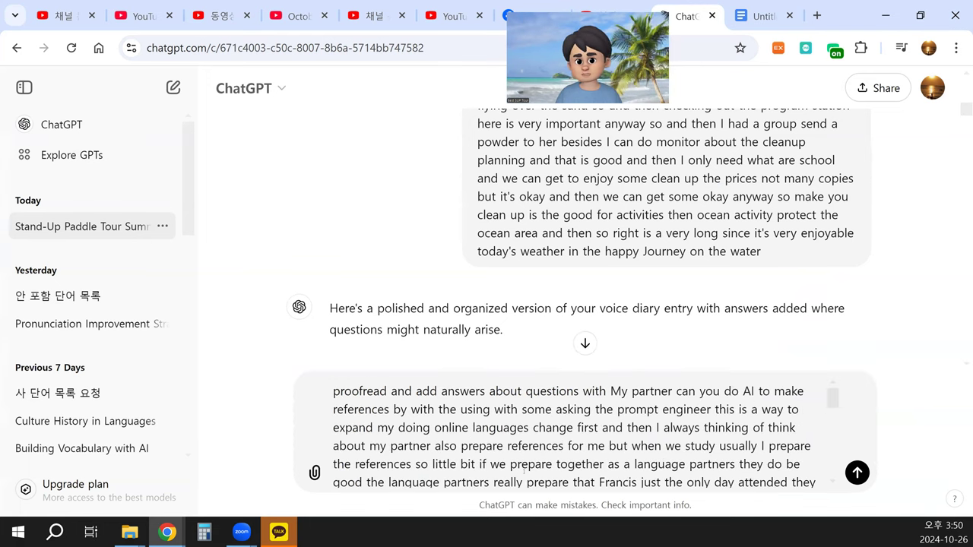
key(Return)
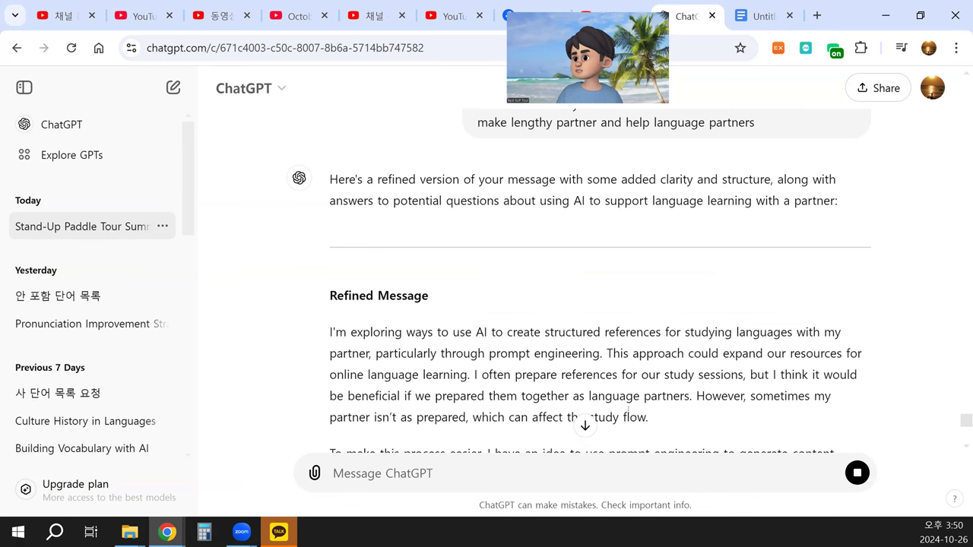
click(584, 426)
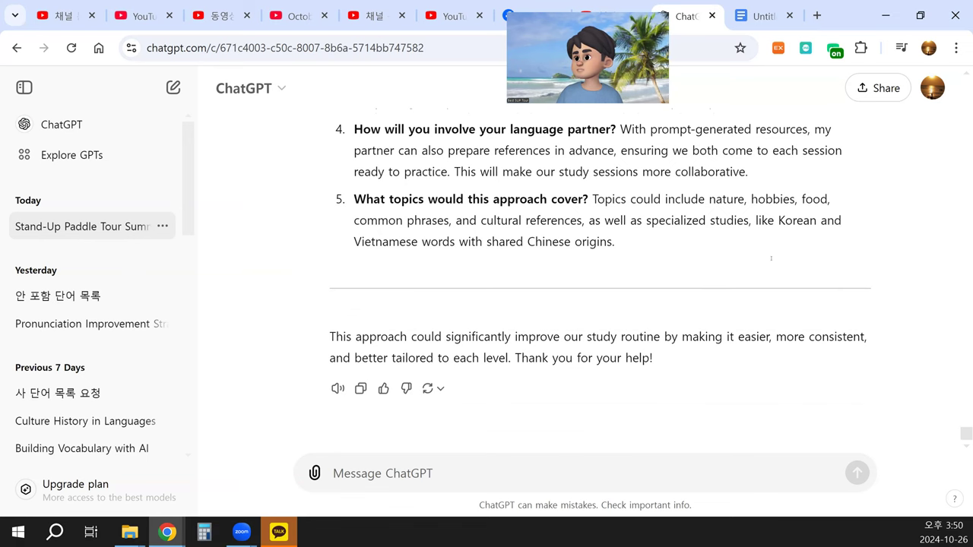
scroll(770, 259, up, 6)
scroll(770, 258, up, 5)
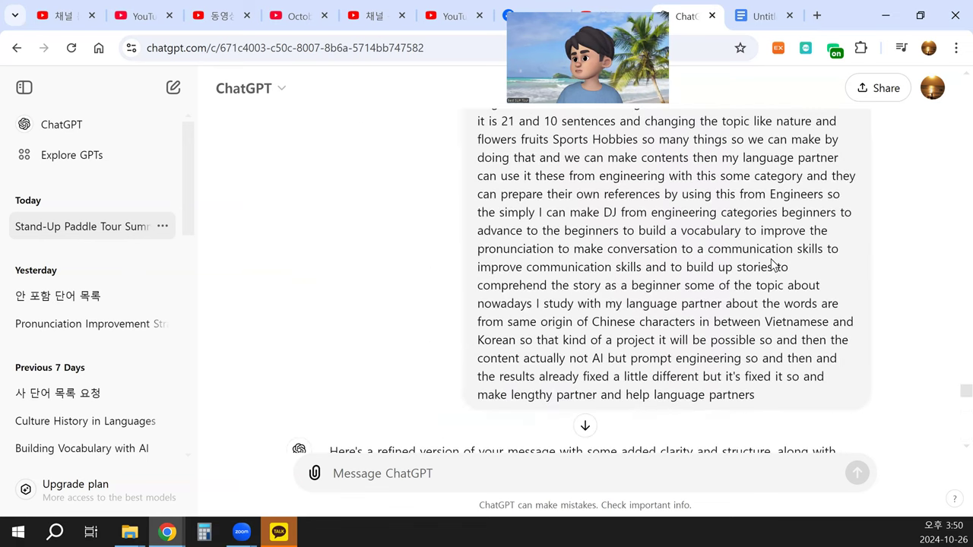
scroll(771, 258, up, 2)
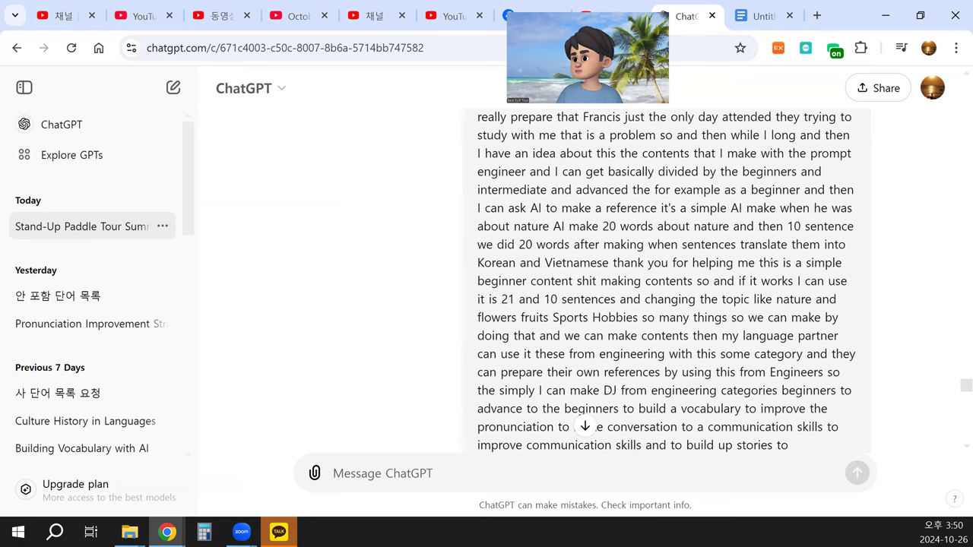
scroll(612, 319, down, 10)
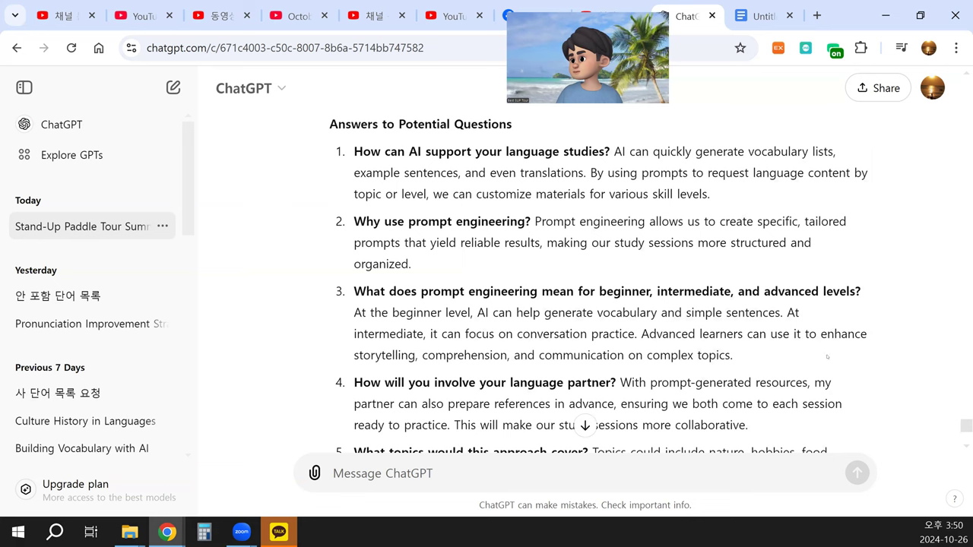
click(584, 426)
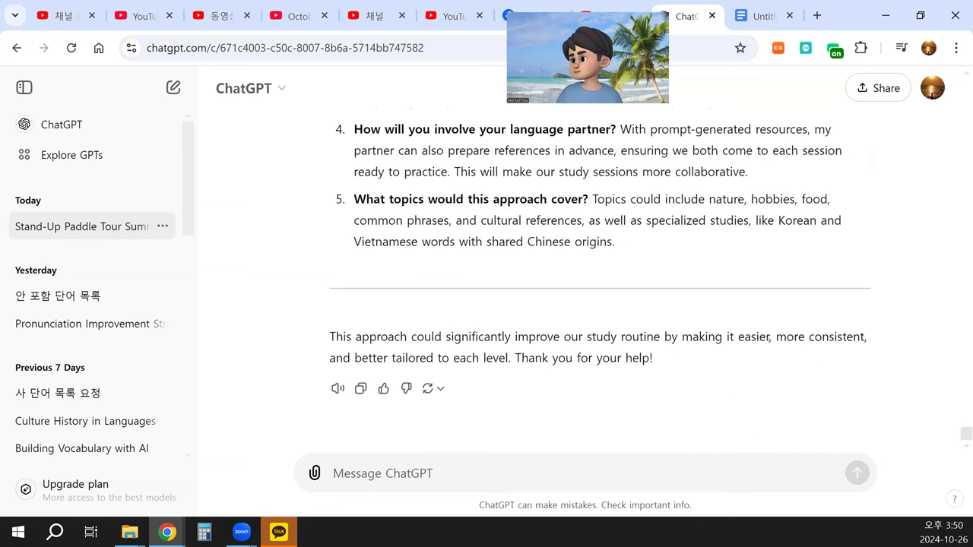
scroll(768, 340, up, 3)
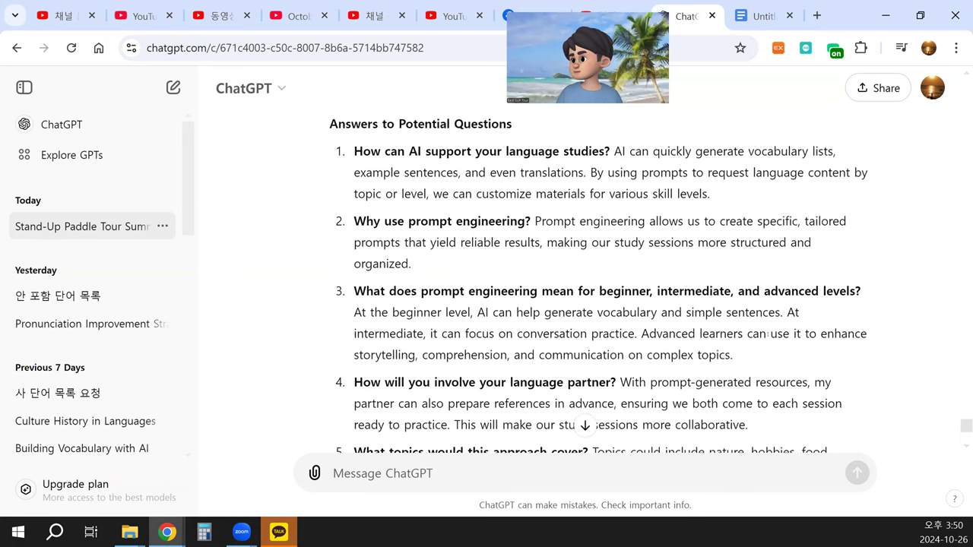
scroll(767, 332, up, 5)
scroll(767, 332, up, 5)
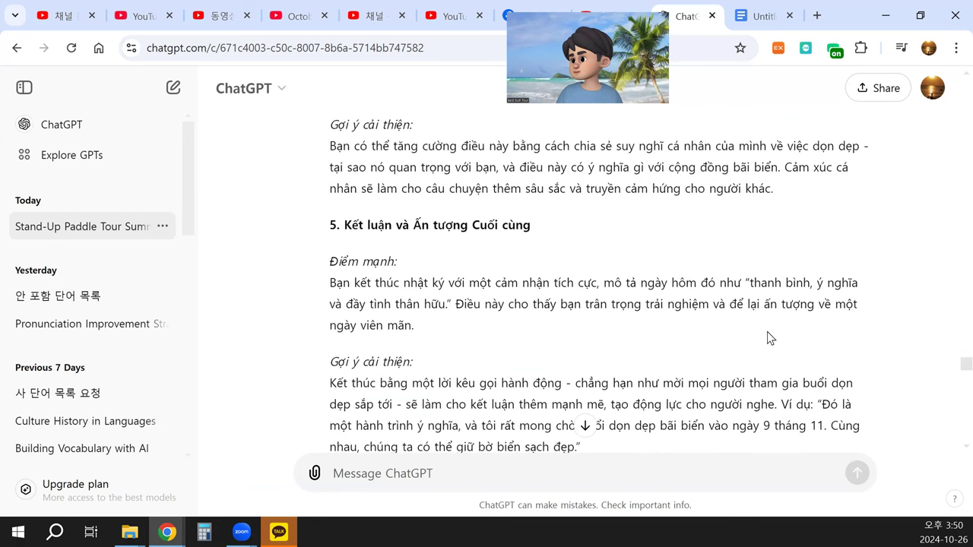
scroll(765, 327, down, 5)
scroll(764, 332, down, 5)
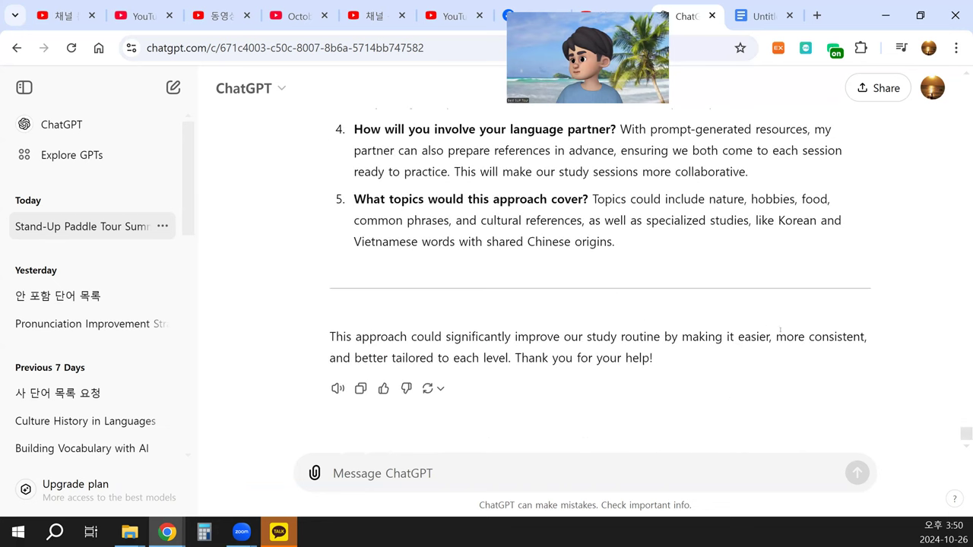
scroll(793, 335, up, 2)
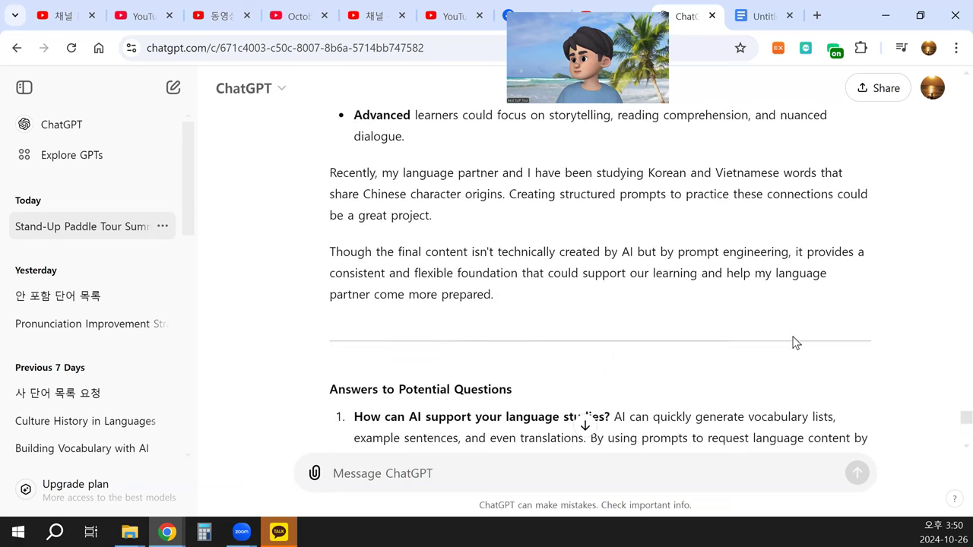
scroll(600, 234, up, 10)
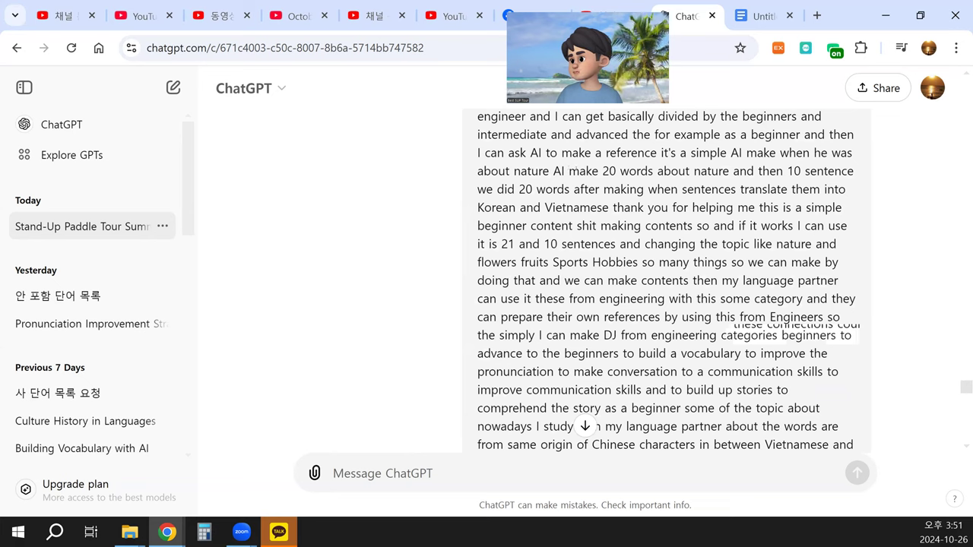
Copy the earlier 'AI make 20 words about nature' request into the message box
double_click(573, 169)
click(572, 169)
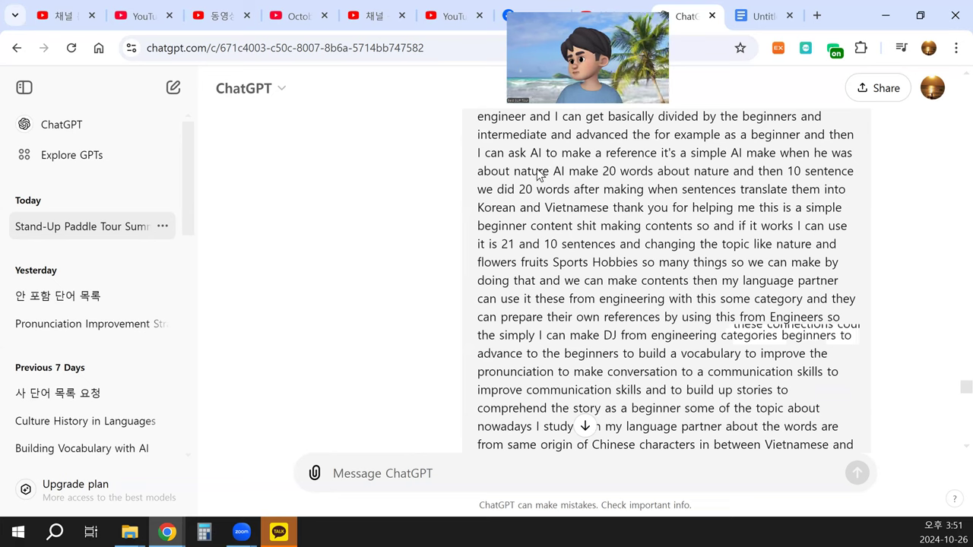
mouse_move(553, 172)
mouse_down()
mouse_move(574, 190)
mouse_move(613, 190)
mouse_move(609, 208)
mouse_up()
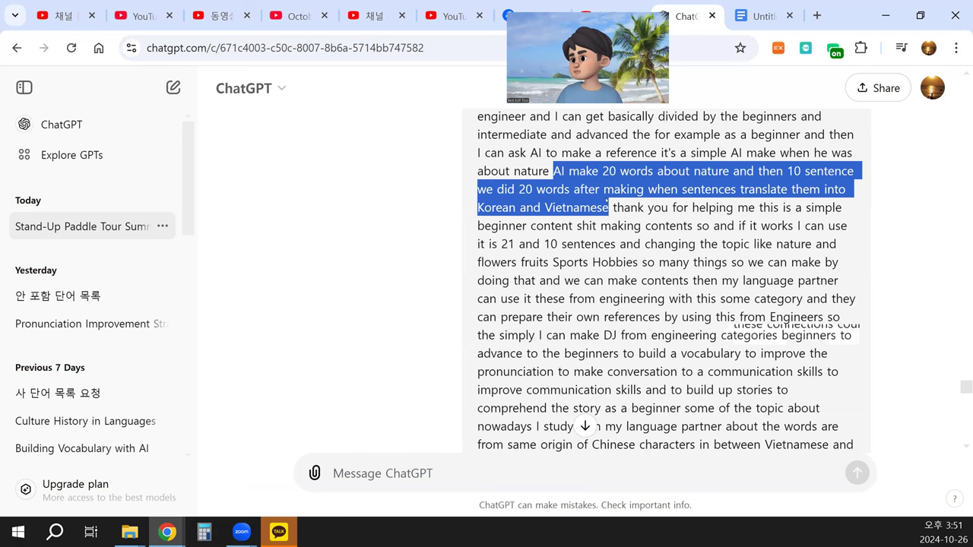
right_click(607, 204)
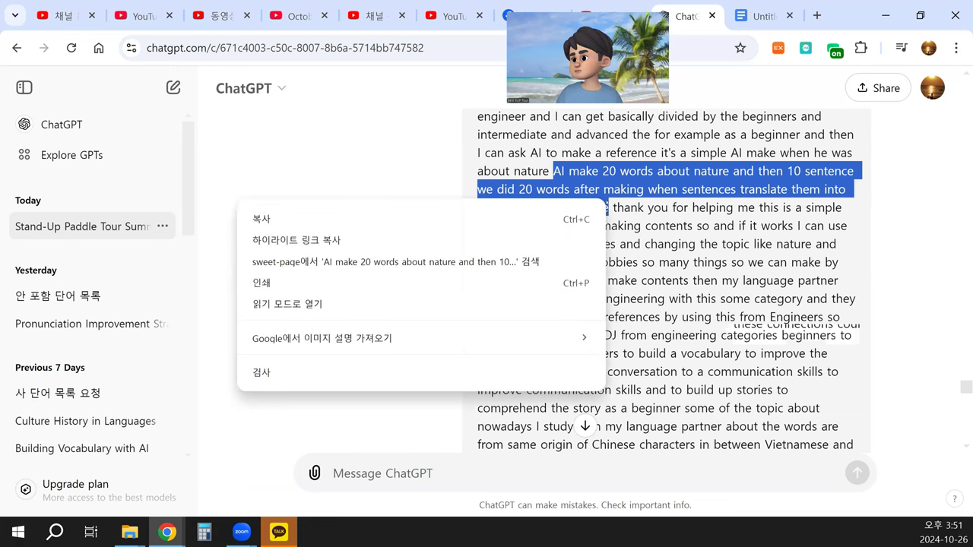
click(575, 220)
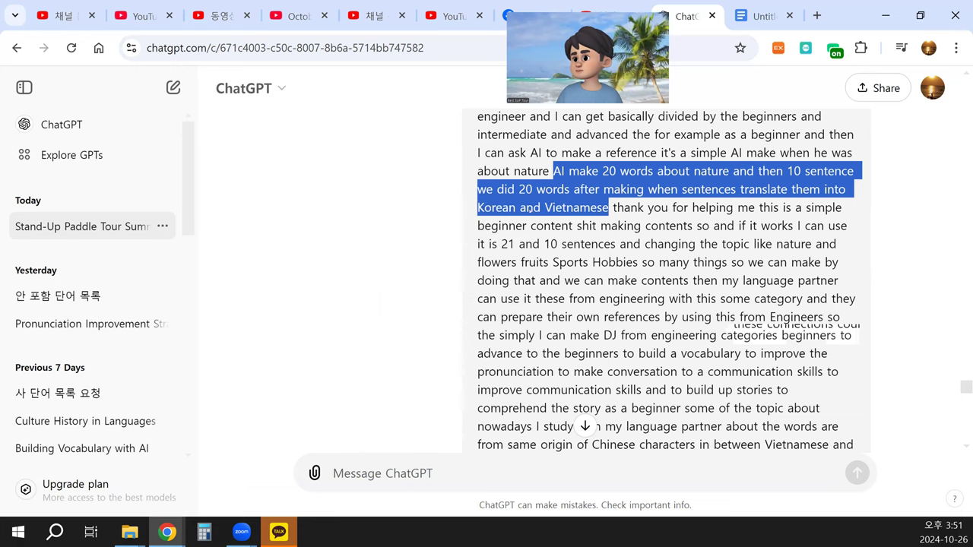
click(328, 475)
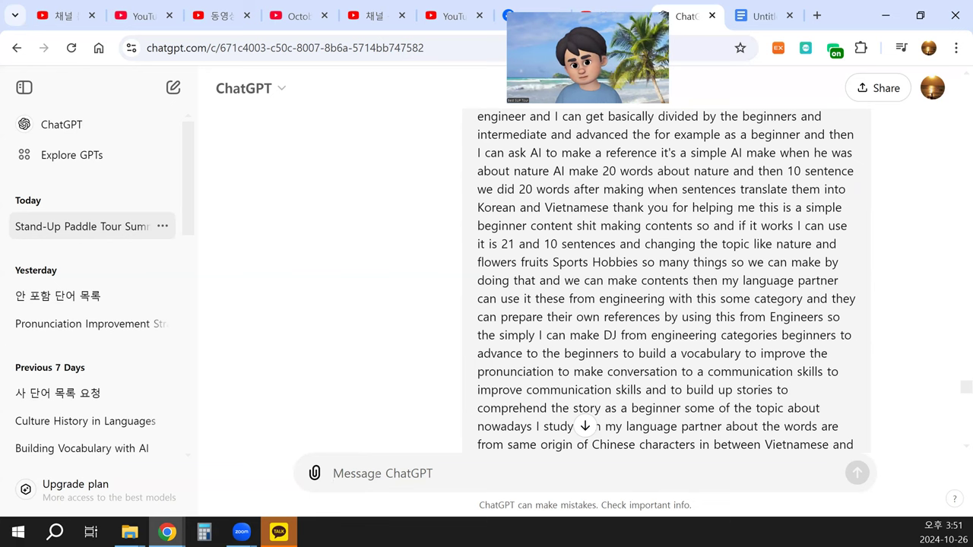
key(ctrl+v)
Send the nature prompt and review the 20 words and 10 Korean/Vietnamese sentences
key(Return)
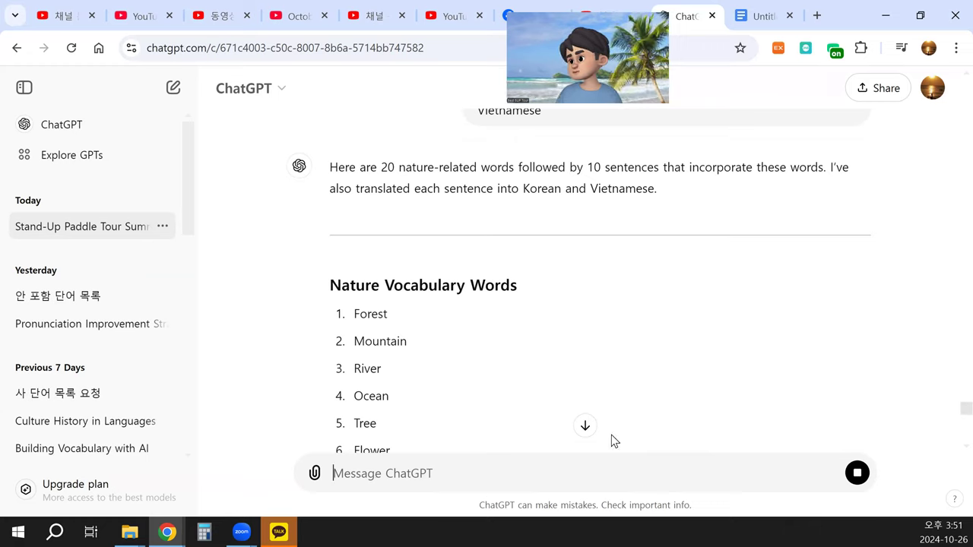
click(584, 426)
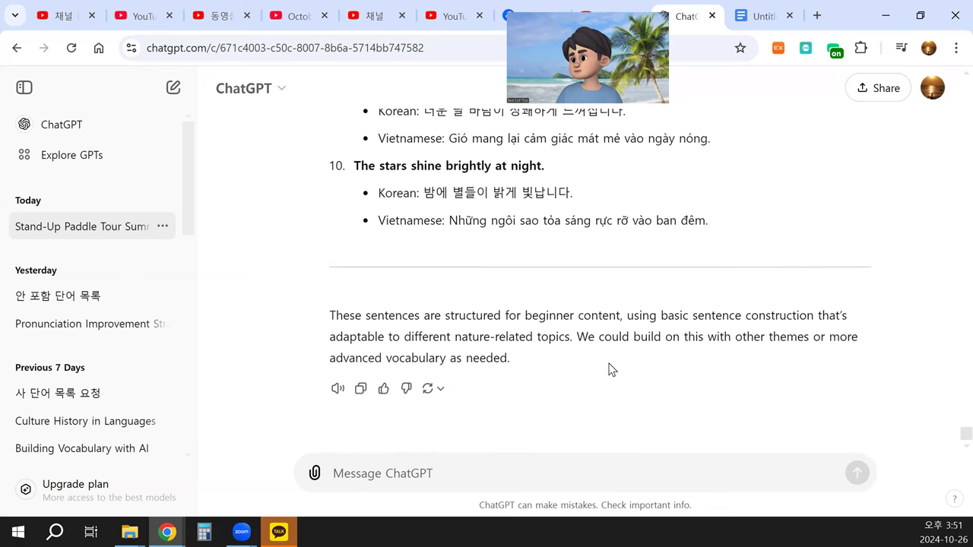
scroll(612, 370, up, 3)
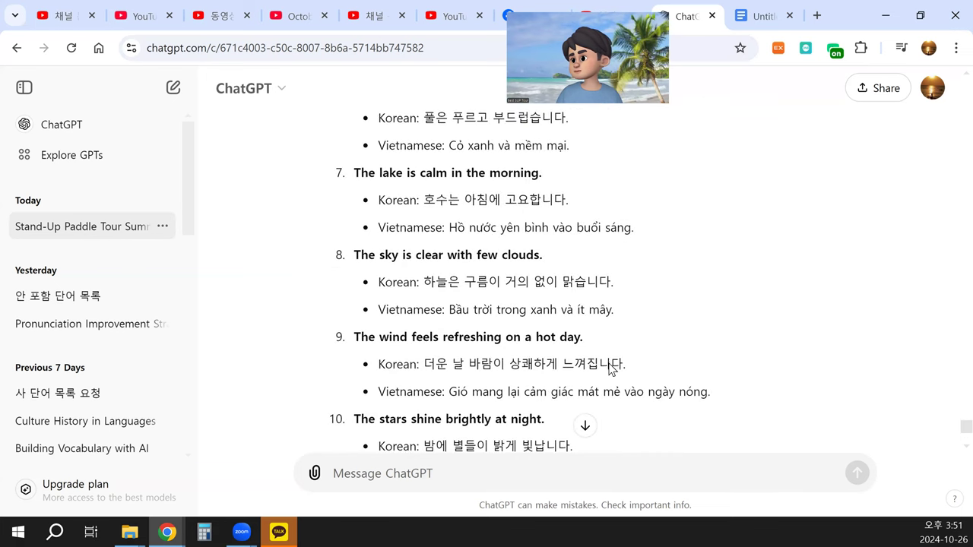
scroll(612, 370, up, 15)
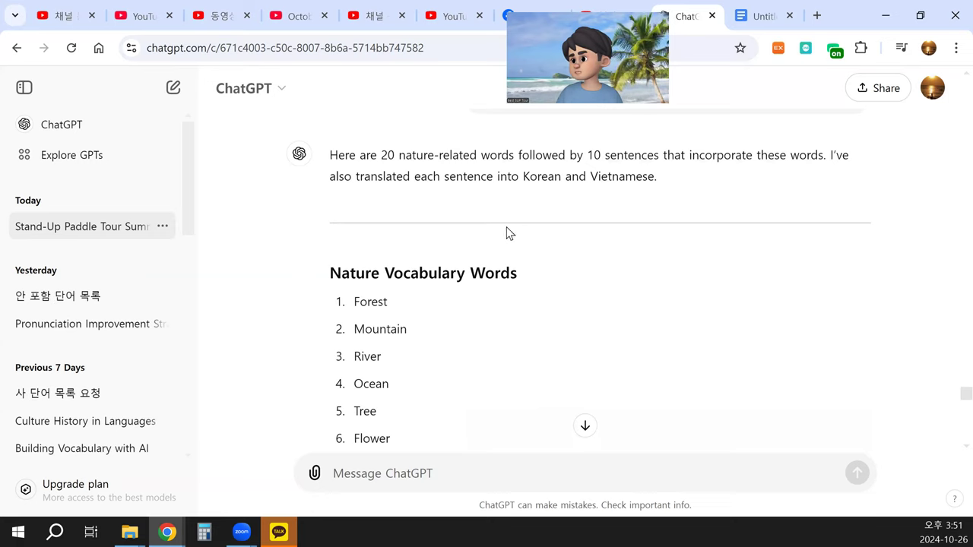
Resend the nature prompt with 'in Korean and Vietnamese' inserted after 'nature'
click(382, 473)
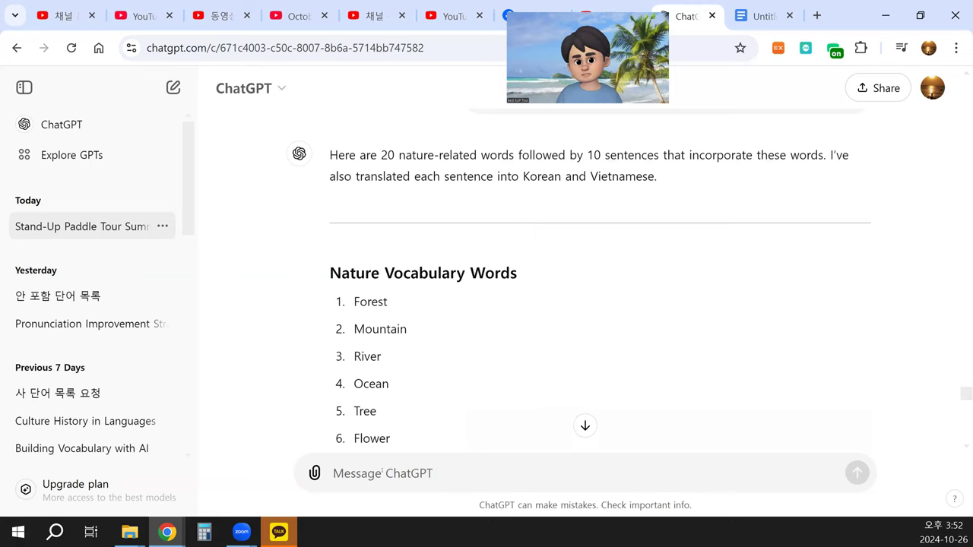
text(AI make 20 words about nature and then 10 sentence we did 20 words after making when sentences translate them into Korean and Vietnamese)
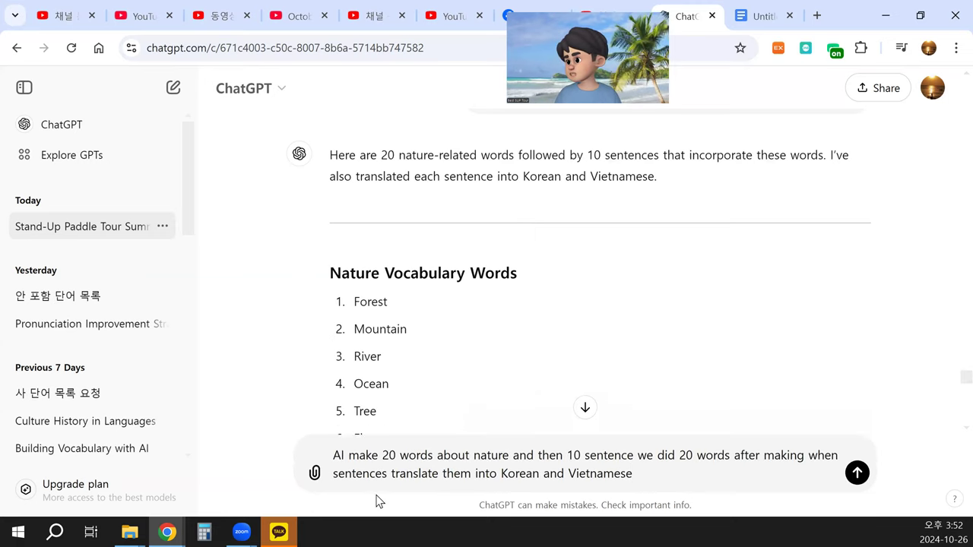
click(433, 454)
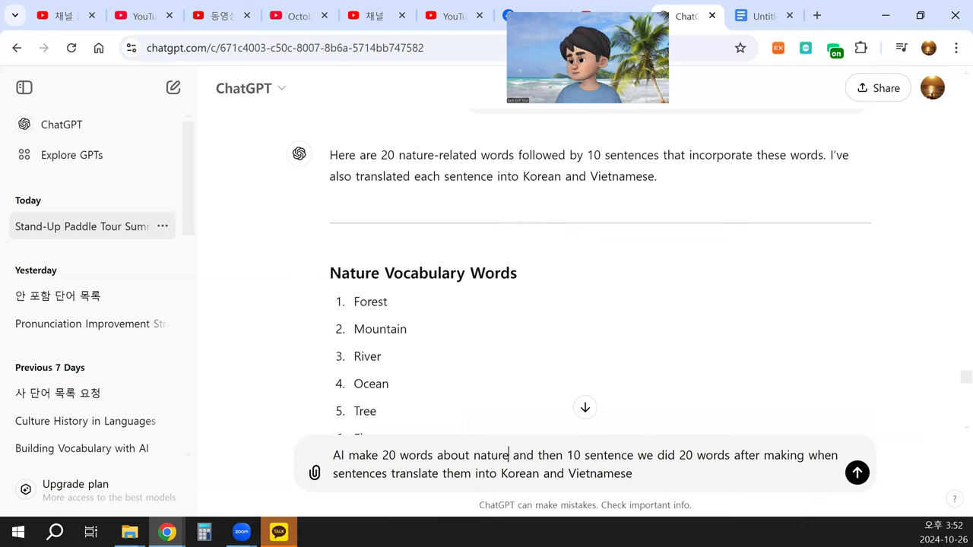
click(507, 455)
text(in )
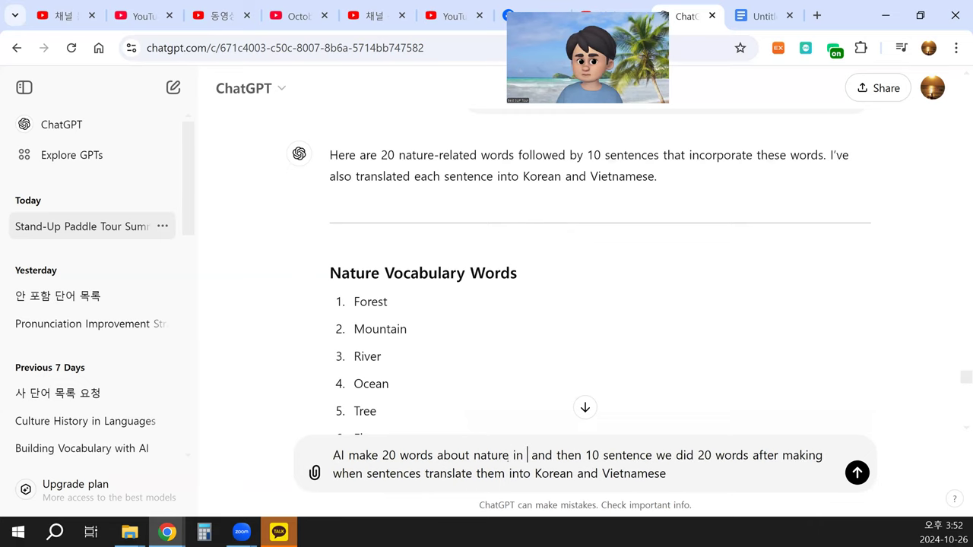
text(Korean)
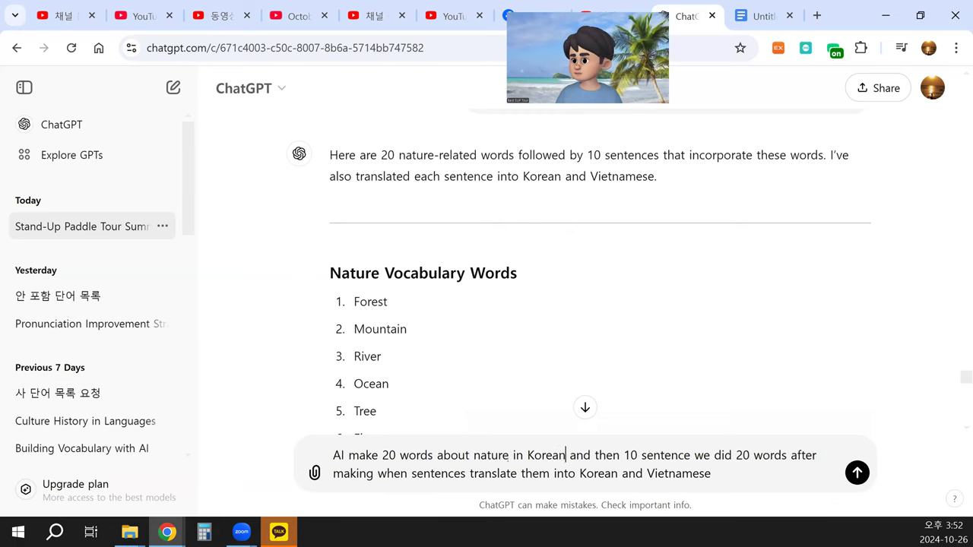
text( and V)
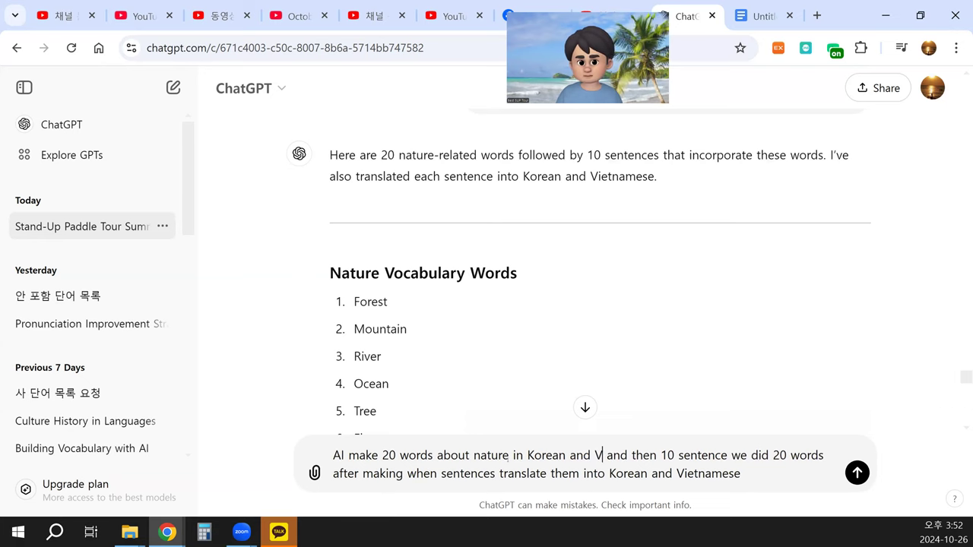
text(ietnames)
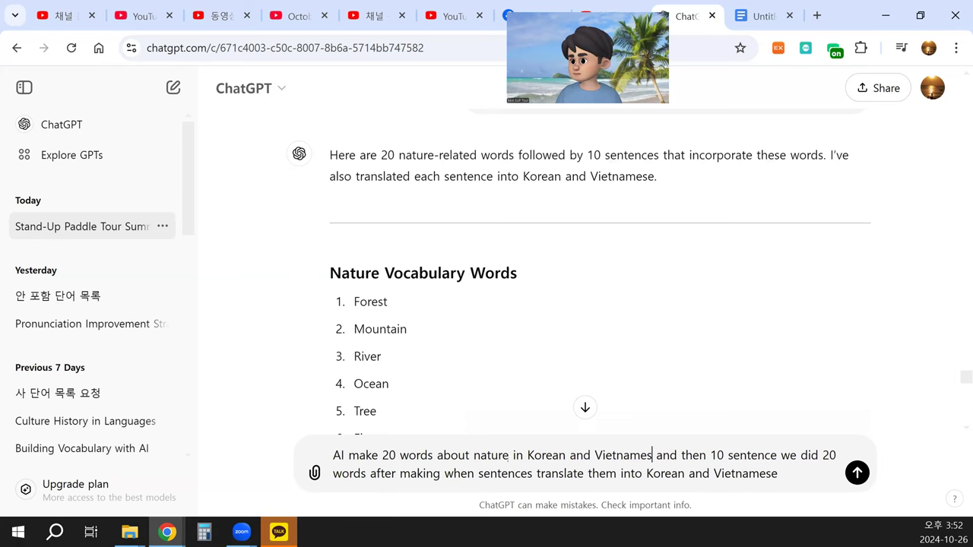
text(e)
key(Return)
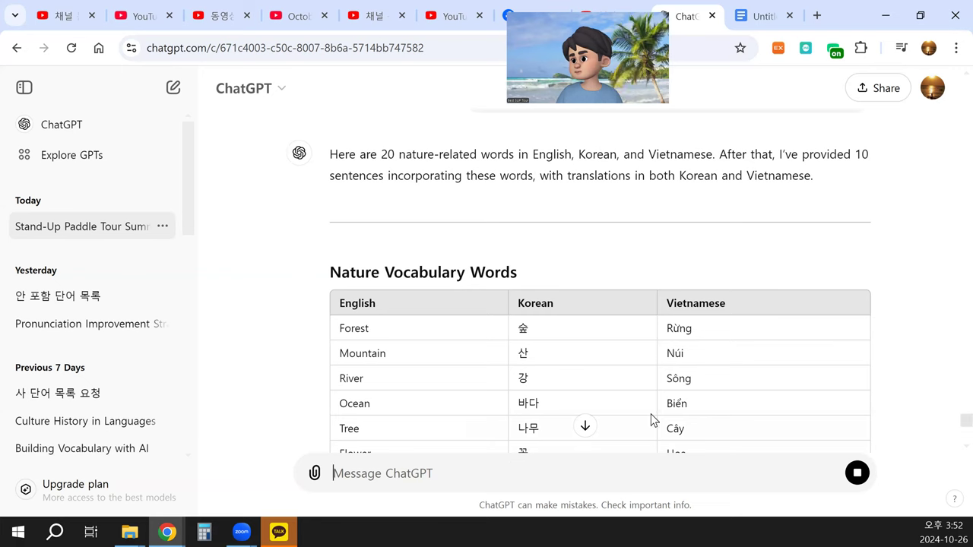
click(589, 430)
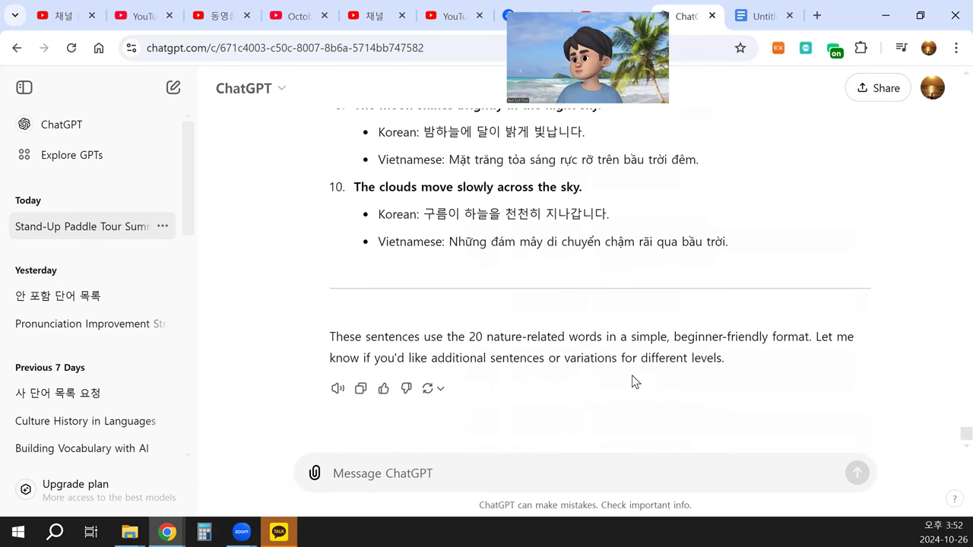
scroll(635, 380, up, 2)
scroll(635, 380, down, 2)
scroll(635, 380, up, 3)
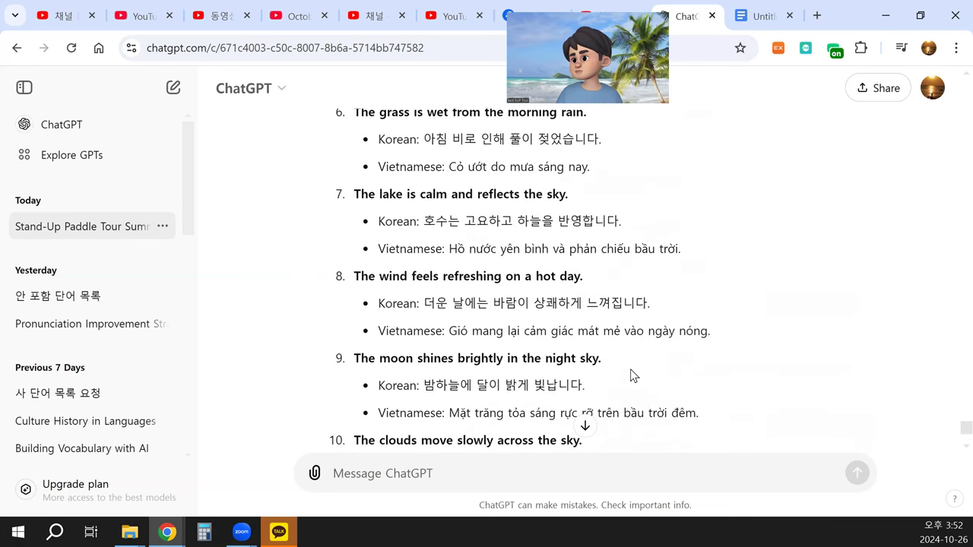
scroll(628, 369, down, 3)
scroll(627, 370, up, 4)
scroll(628, 371, up, 2)
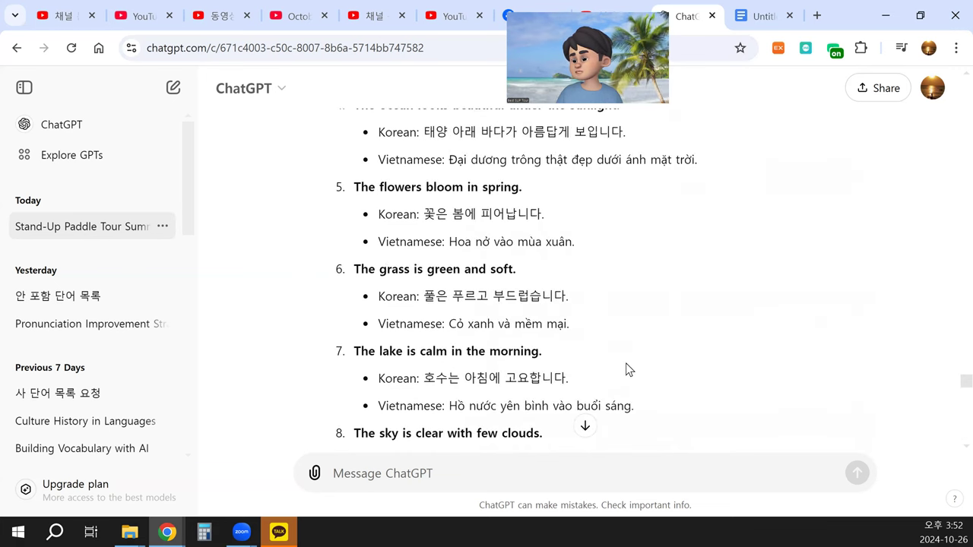
scroll(624, 364, up, 10)
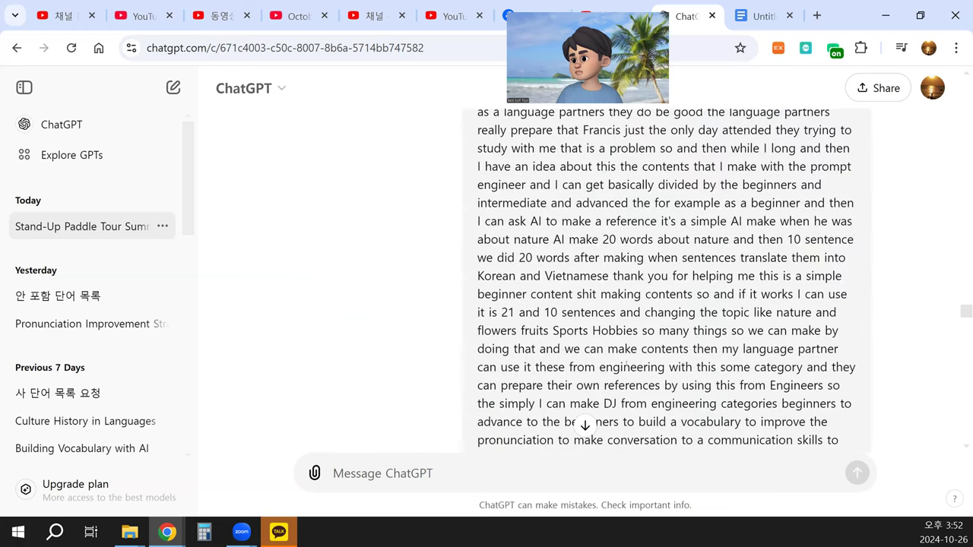
scroll(626, 367, up, 5)
scroll(627, 369, up, 5)
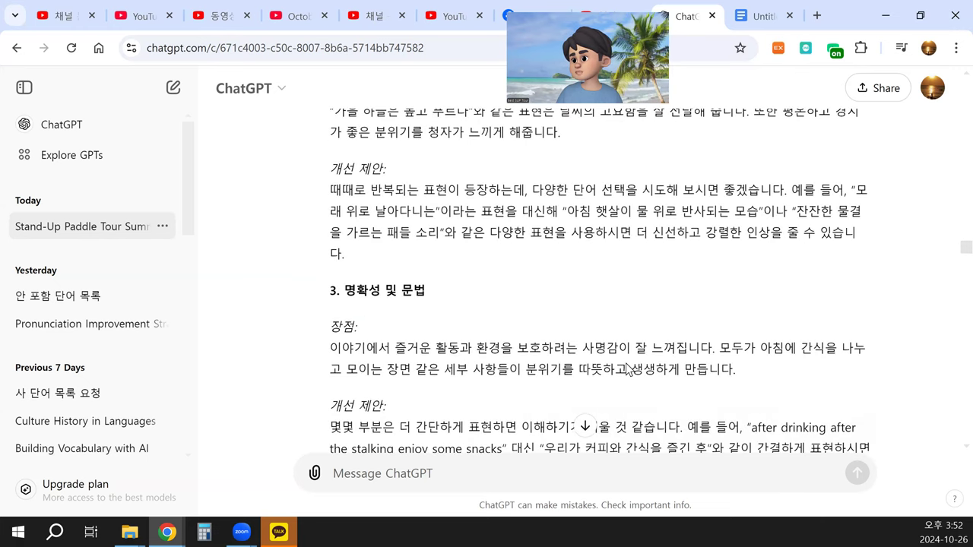
scroll(628, 369, down, 10)
scroll(826, 308, up, 5)
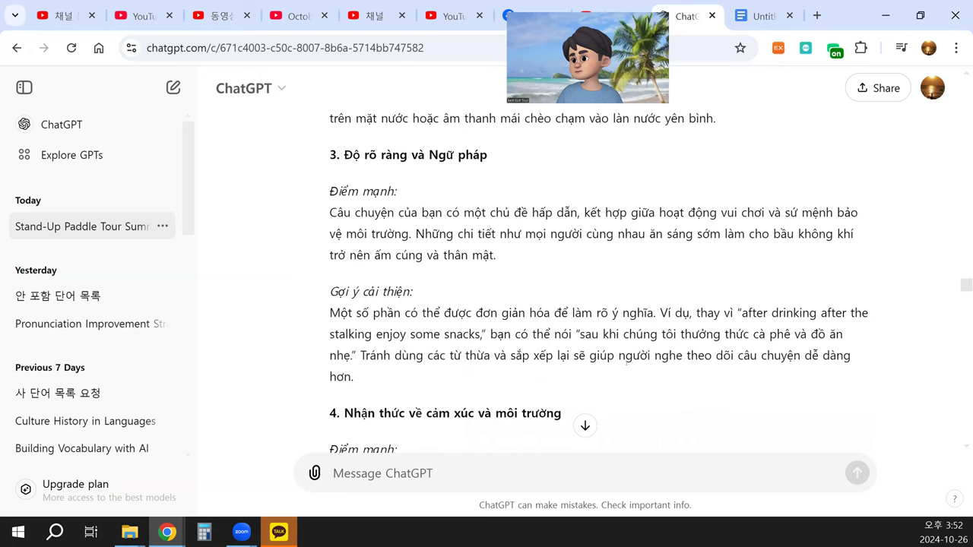
scroll(826, 308, down, 2)
scroll(826, 309, down, 2)
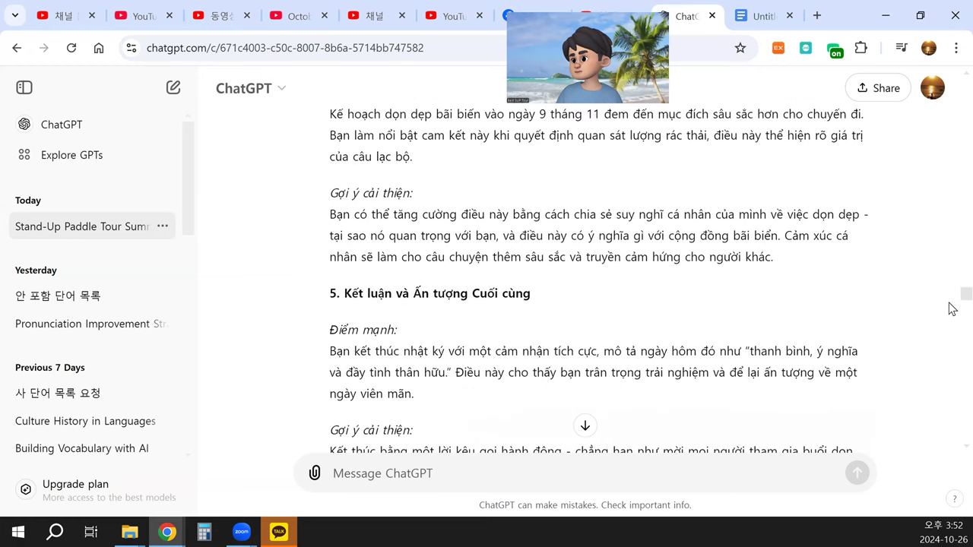
scroll(952, 382, down, 15)
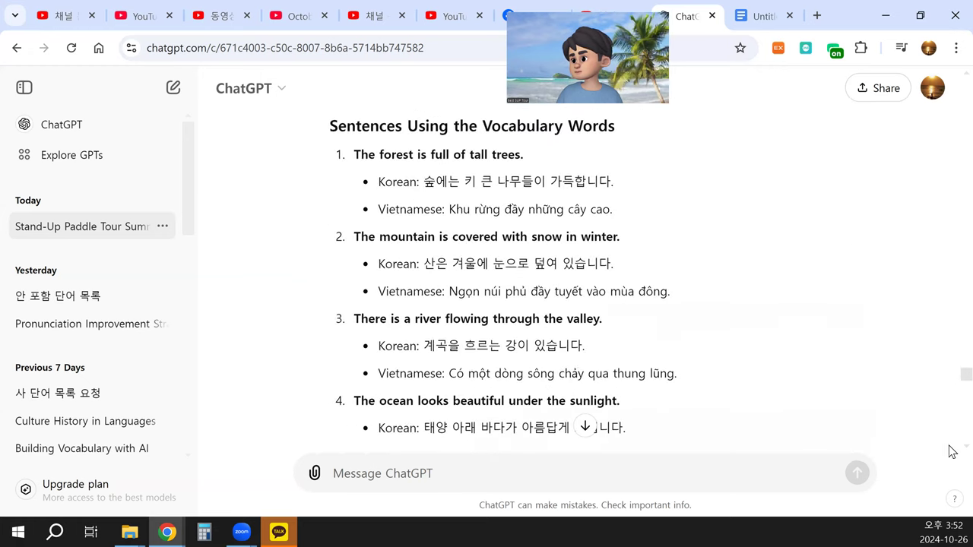
scroll(950, 471, down, 10)
scroll(815, 378, up, 5)
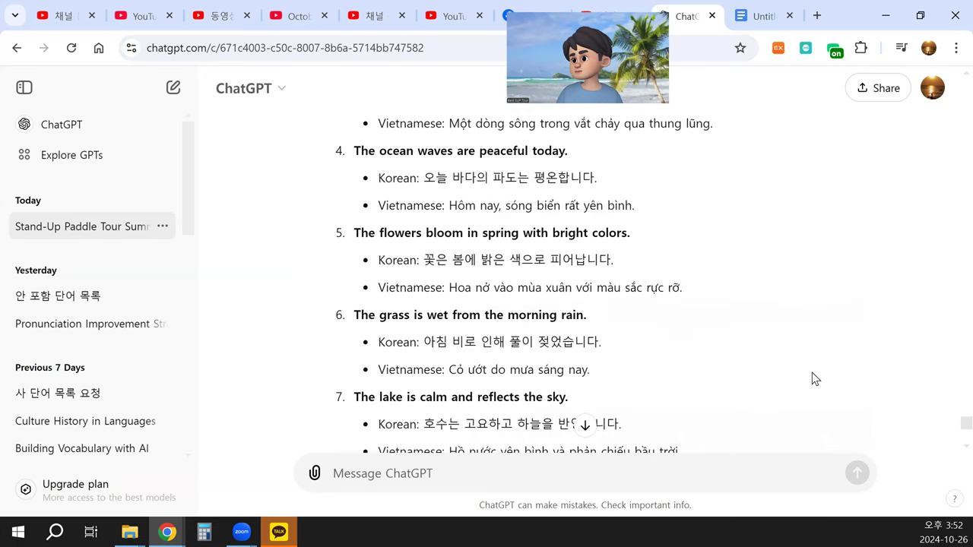
scroll(815, 379, up, 7)
scroll(815, 379, up, 3)
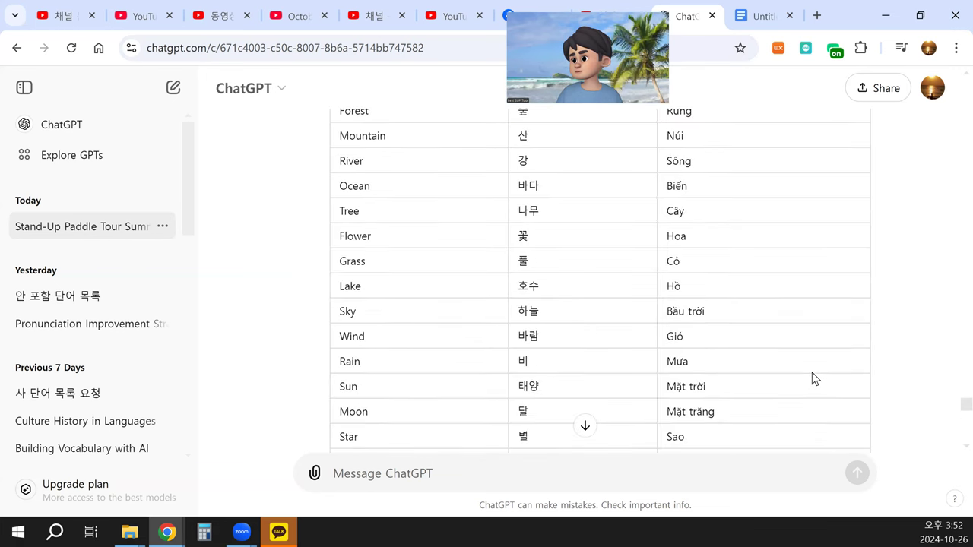
scroll(815, 379, down, 2)
scroll(814, 379, down, 7)
scroll(815, 378, up, 3)
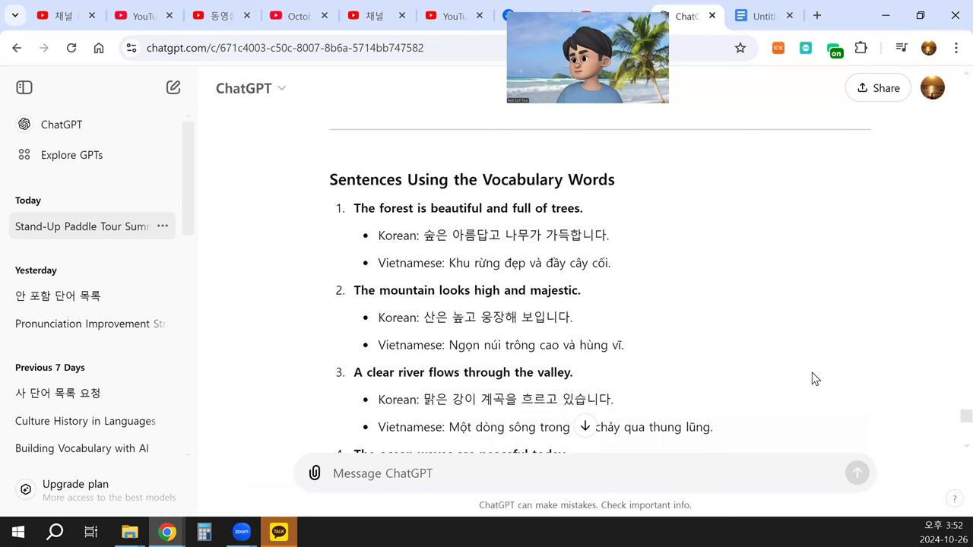
scroll(814, 379, up, 10)
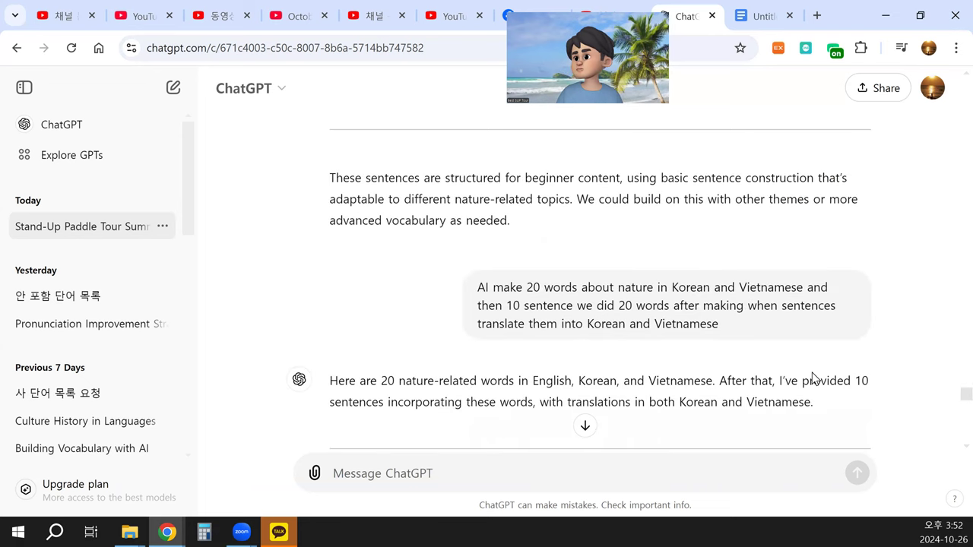
scroll(812, 378, down, 2)
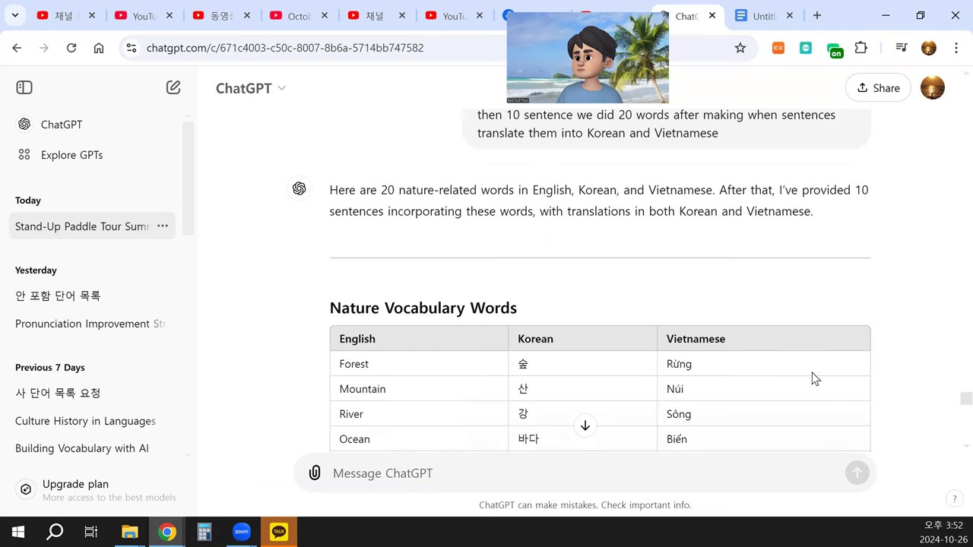
scroll(815, 378, up, 3)
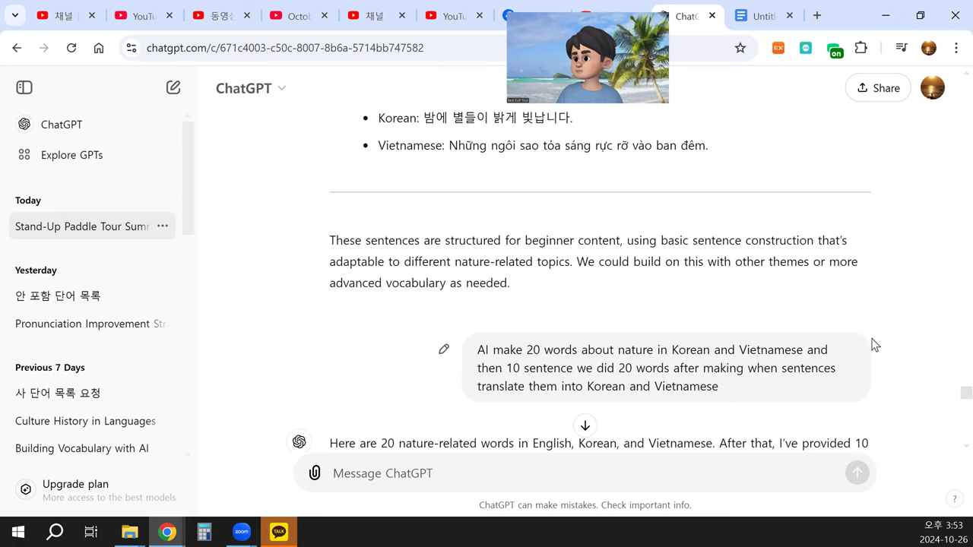
Copy the earlier nature prompt and paste it as a new message draft
drag(720, 388, 477, 350)
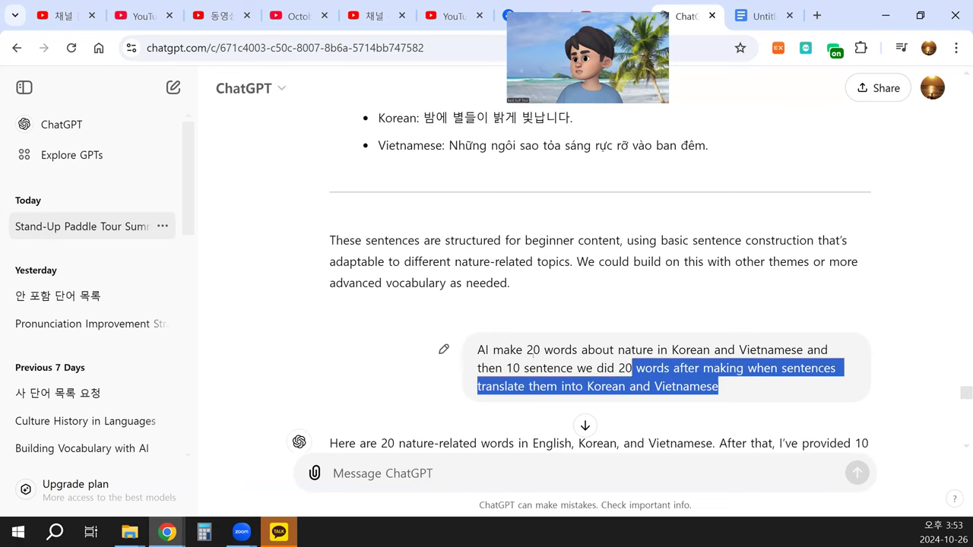
right_click(494, 357)
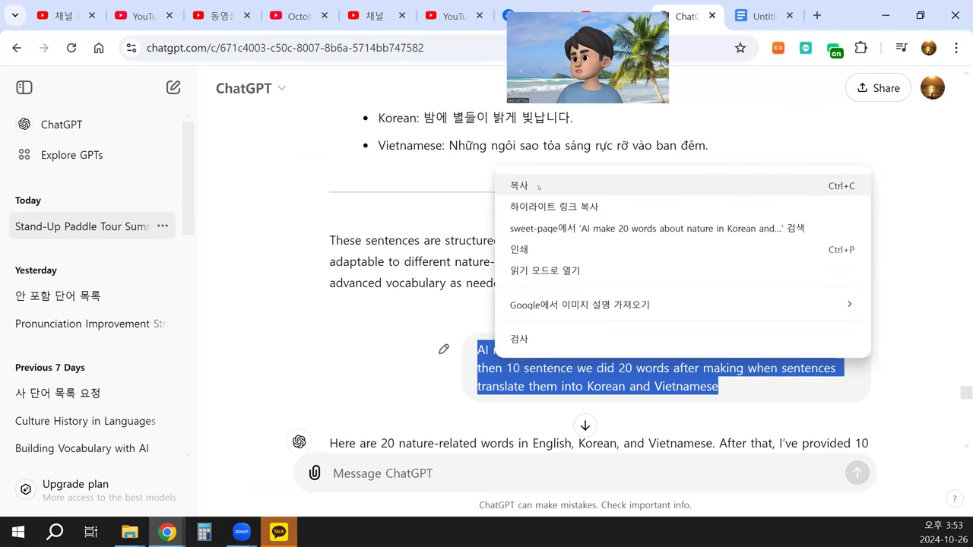
click(525, 186)
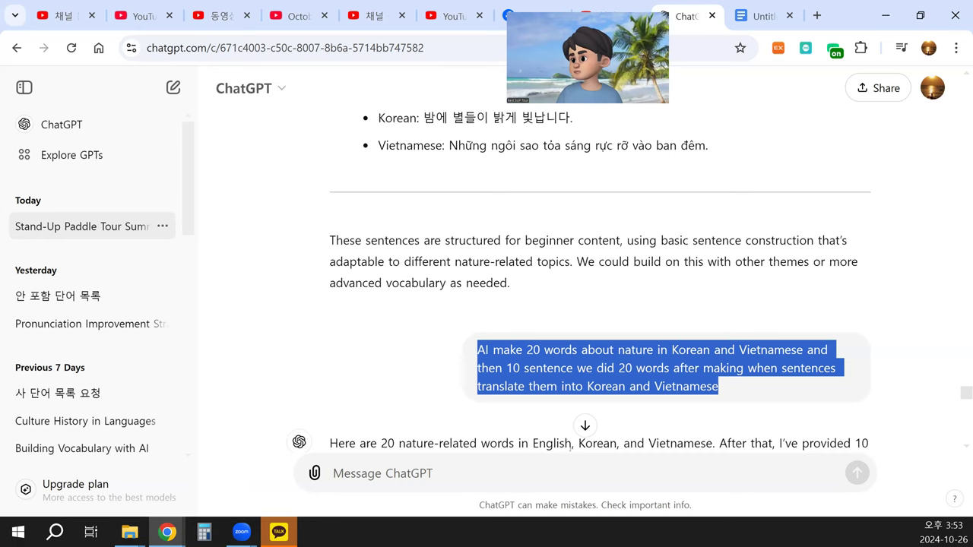
click(578, 485)
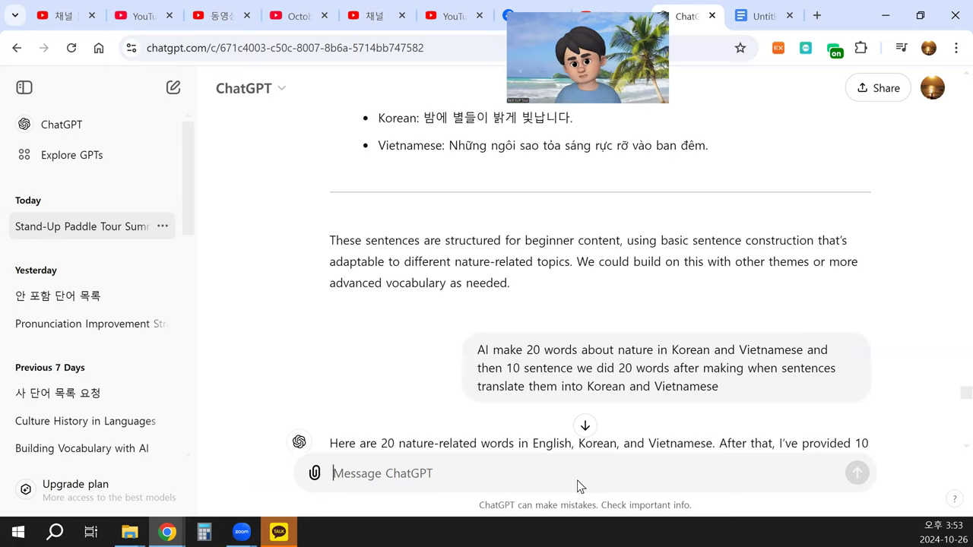
key(ctrl+v)
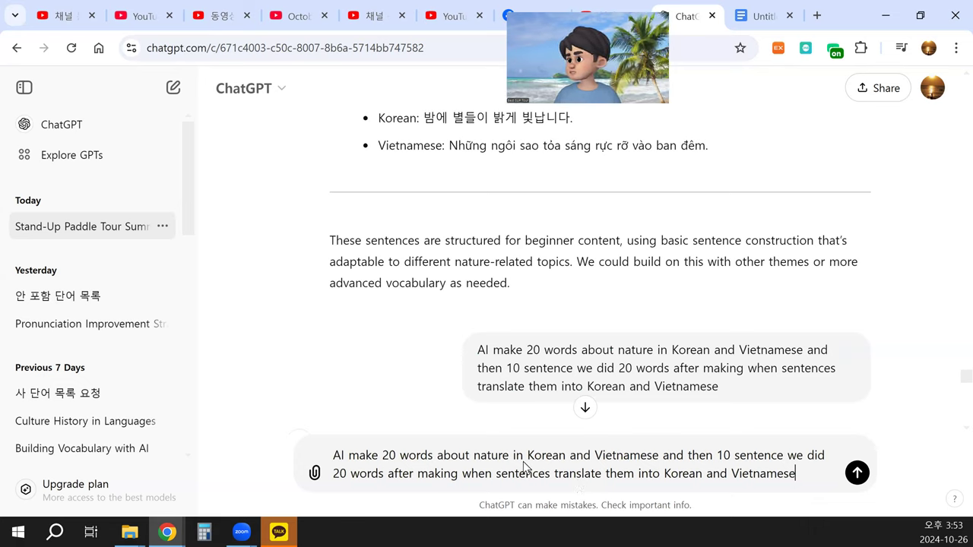
Replace 'nature' with 'language' in the draft prompt
click(508, 457)
key(BackSpace)
key(BackSpace)
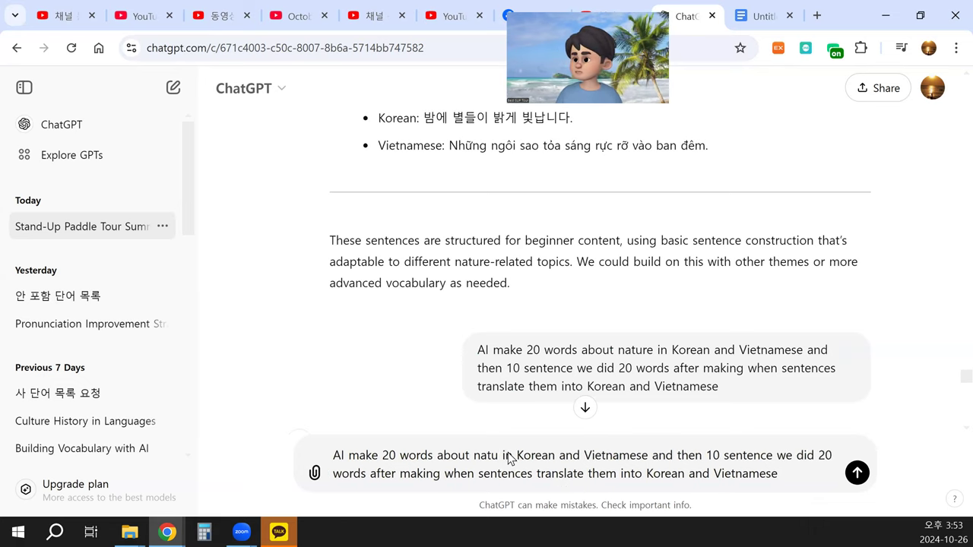
key(BackSpace)
key(BackSpace)
key(BackSpace)
key(BackSpace)
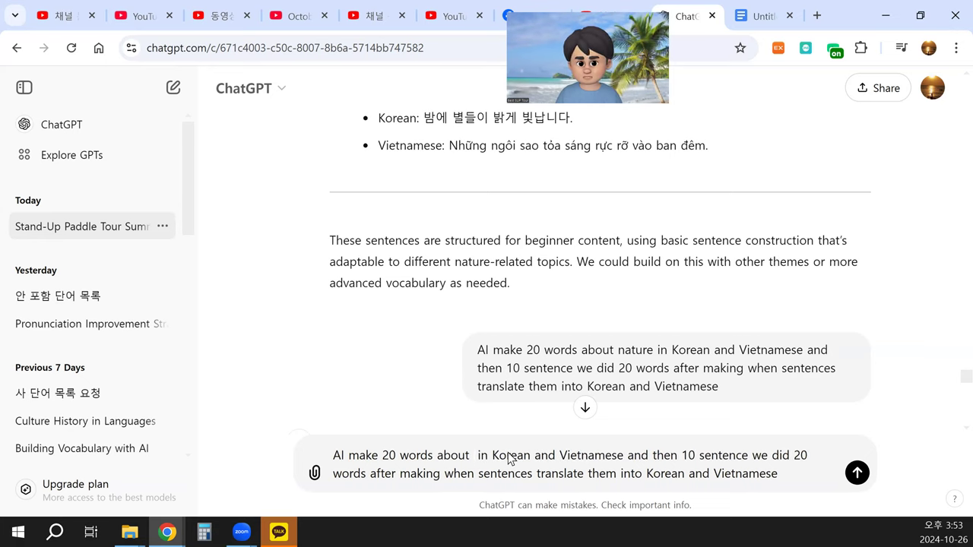
text(lan)
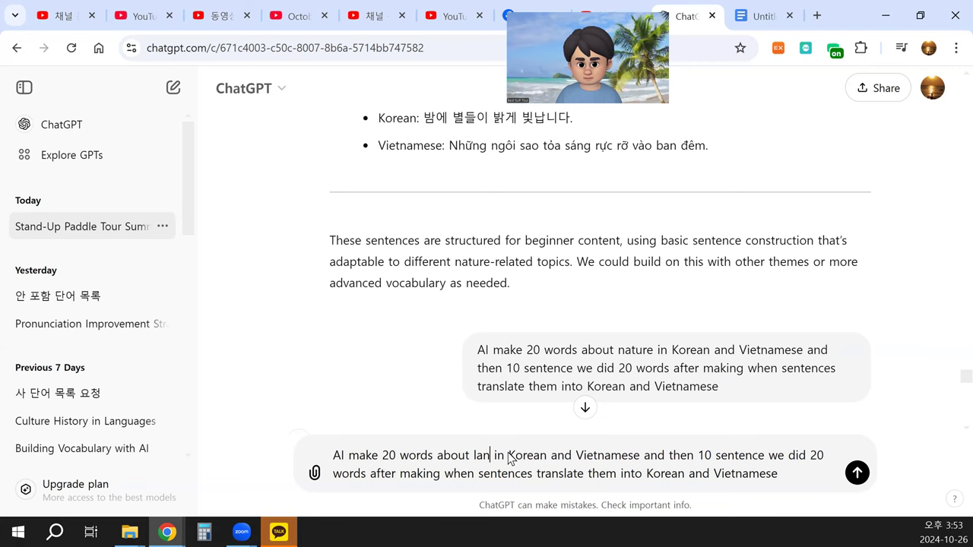
text(guage)
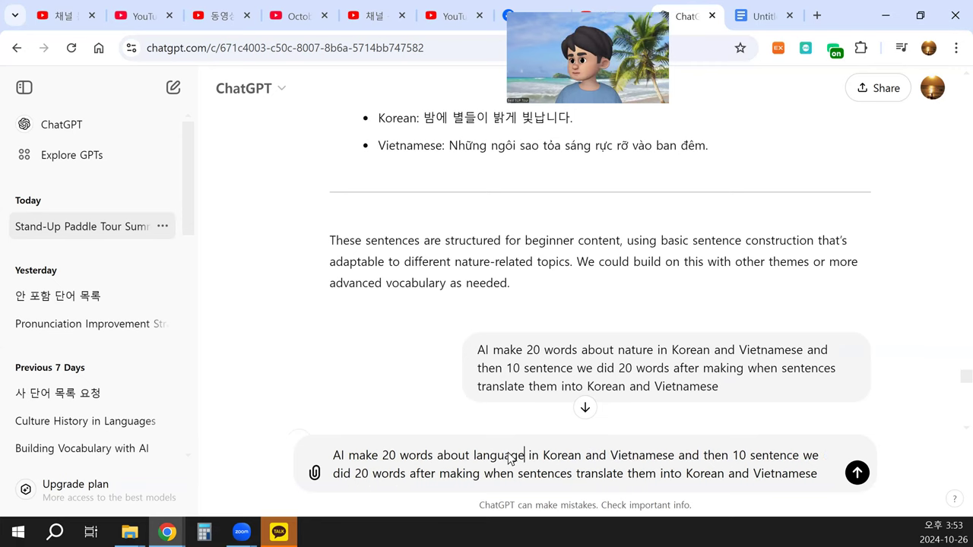
Send the language-topic prompt and follow the vocabulary table and translated sentences
key(Return)
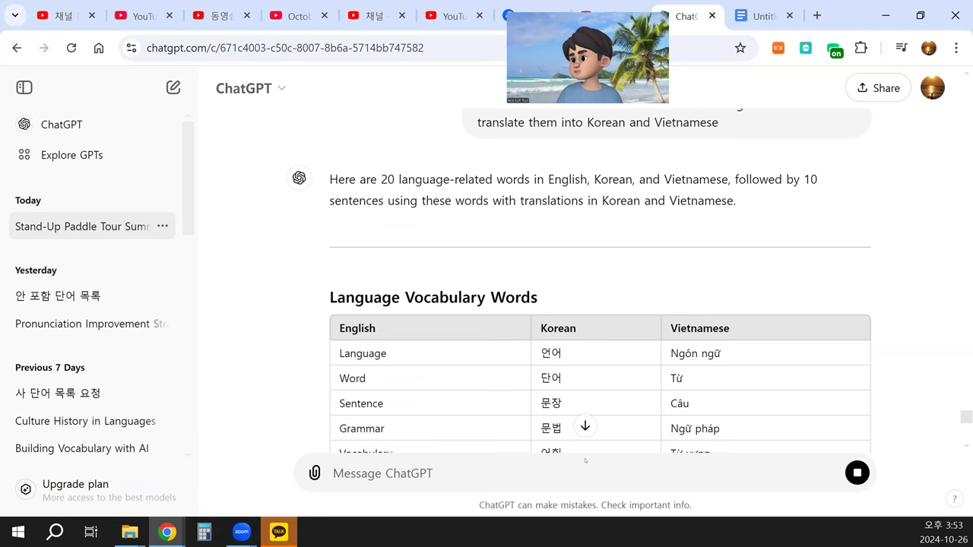
click(584, 426)
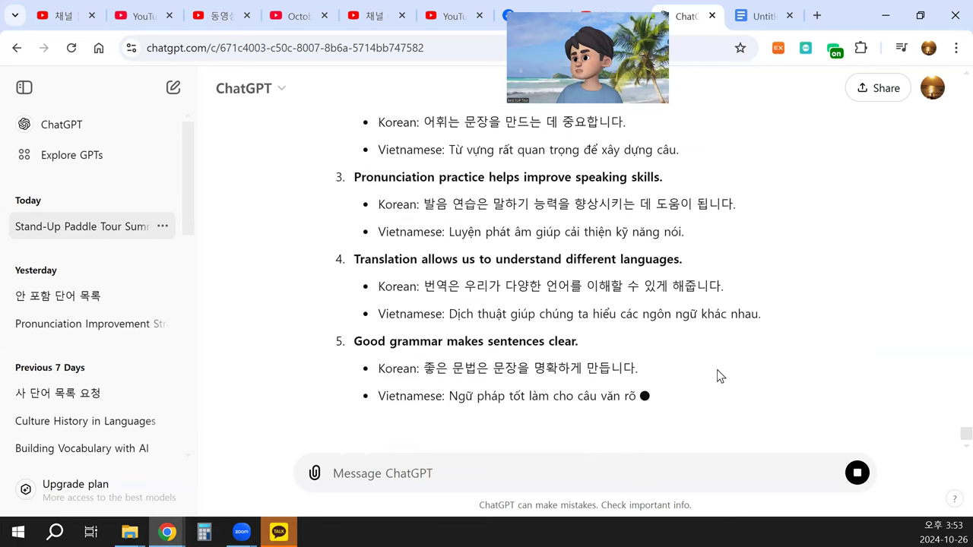